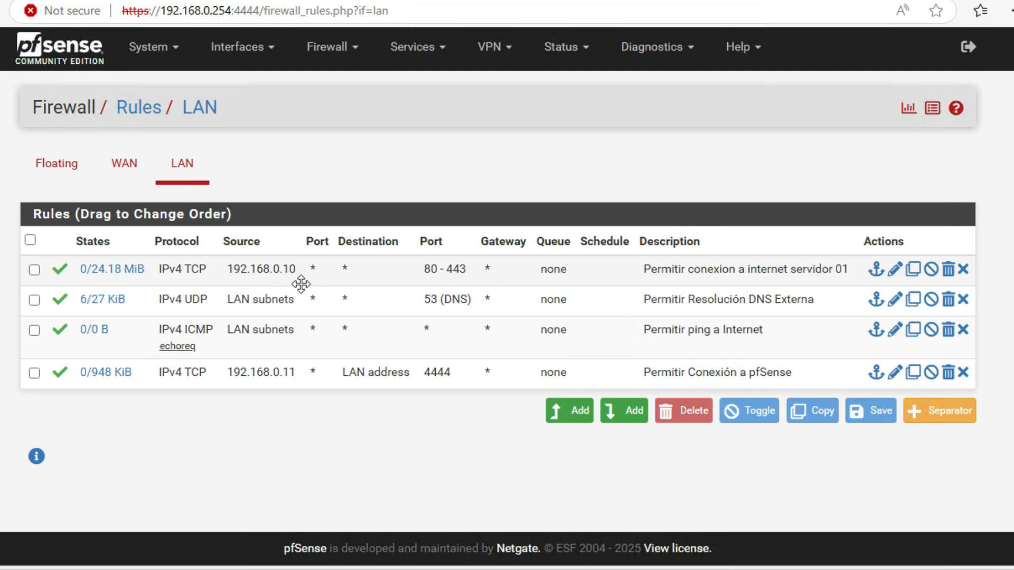
Step: Disable the LAN rules for server 01 internet access and external DNS resolution, applying the changes after each
click(930, 270)
click(919, 176)
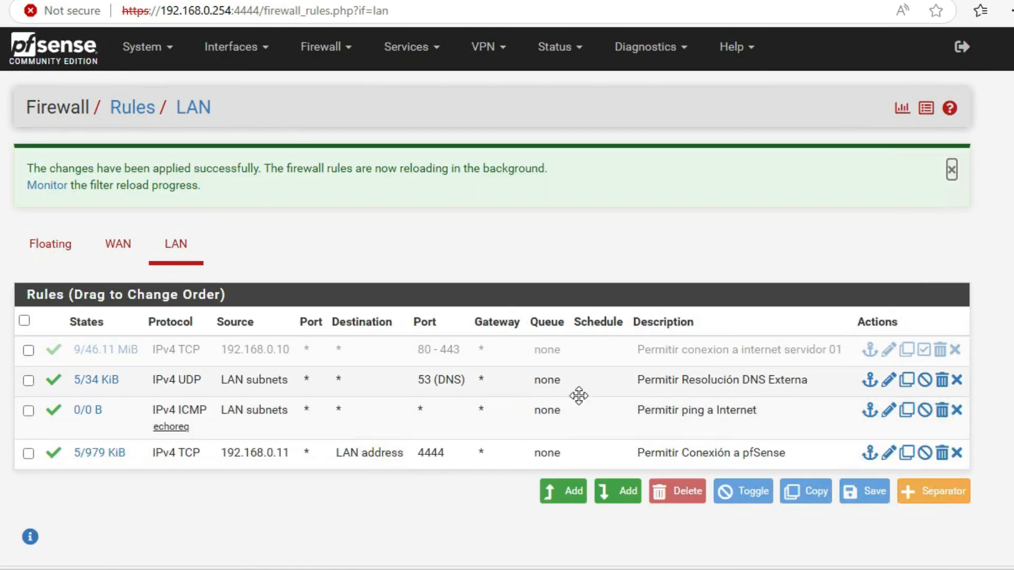
click(924, 381)
click(900, 175)
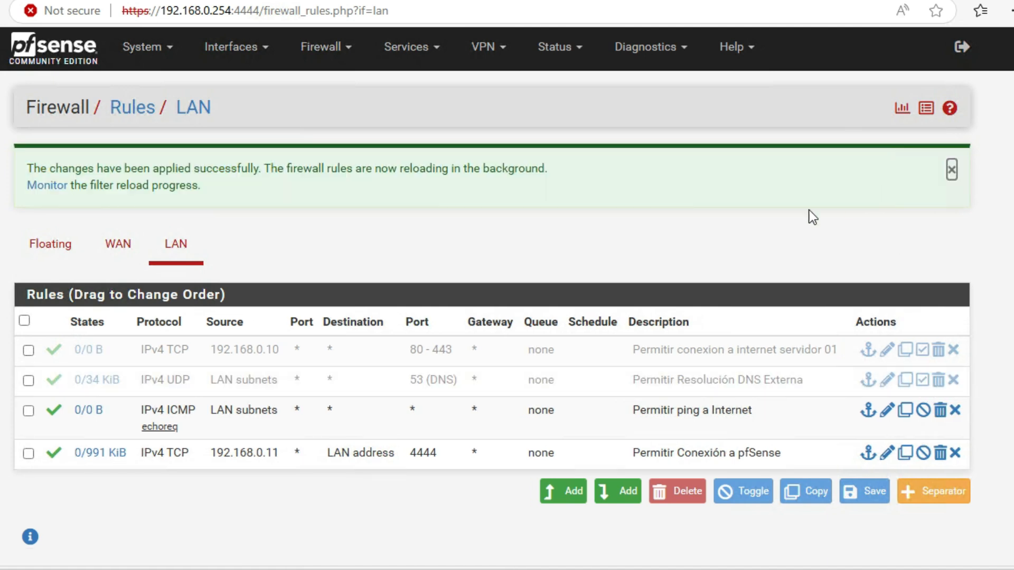
click(951, 167)
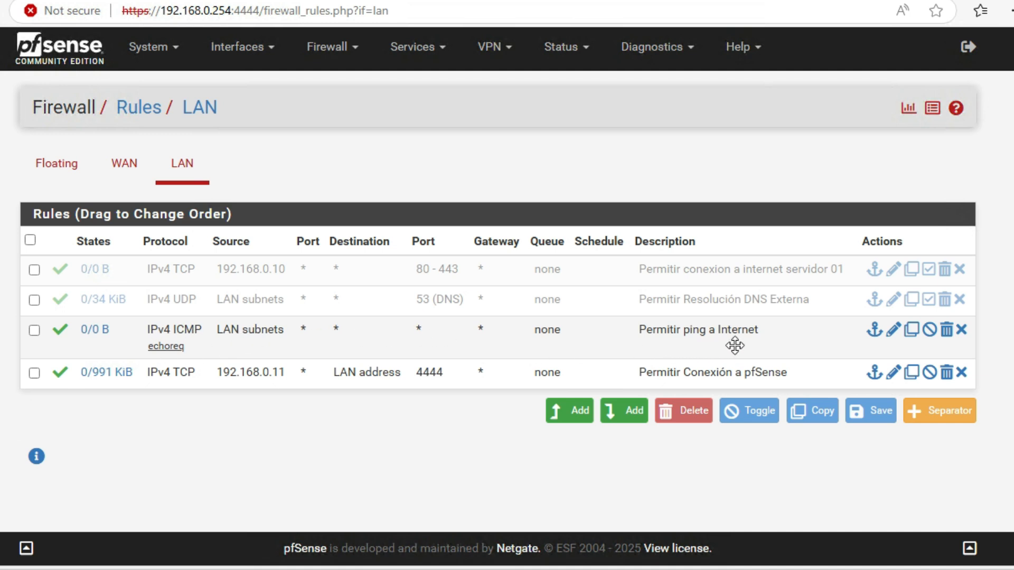
Step: Start a new IP alias named DNS_Externos
click(358, 45)
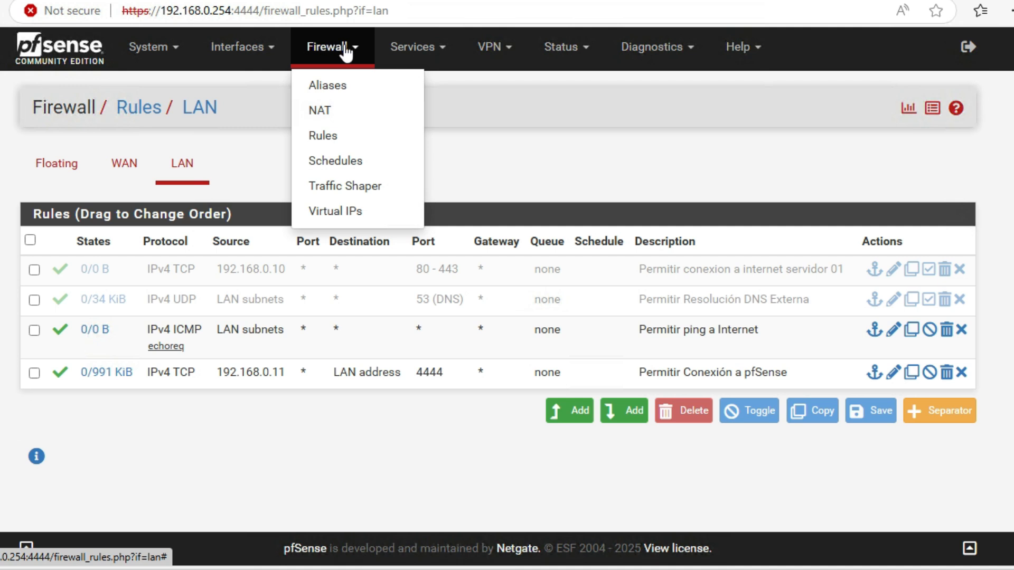
click(344, 87)
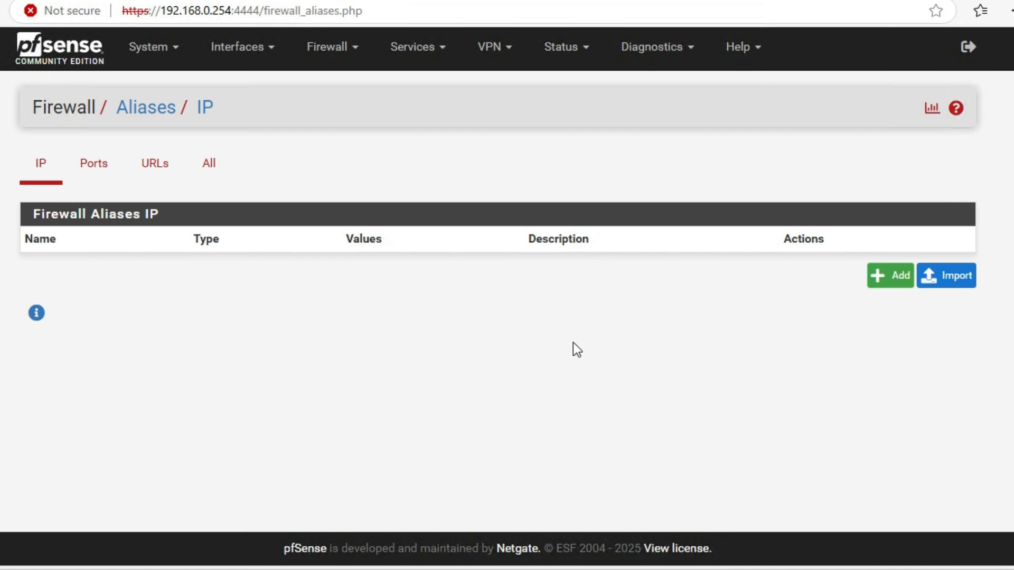
click(884, 275)
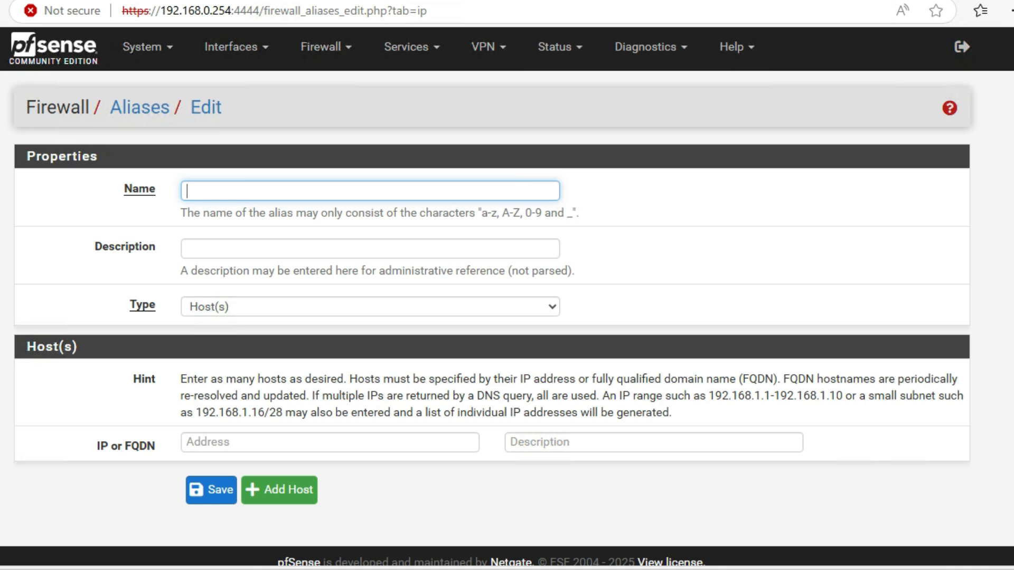
click(294, 192)
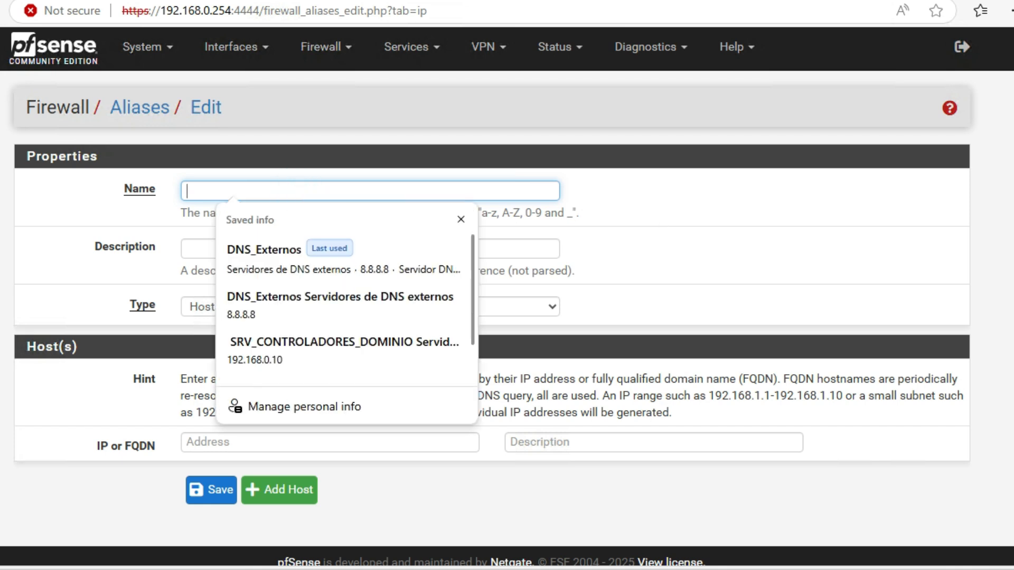
text(DNS_)
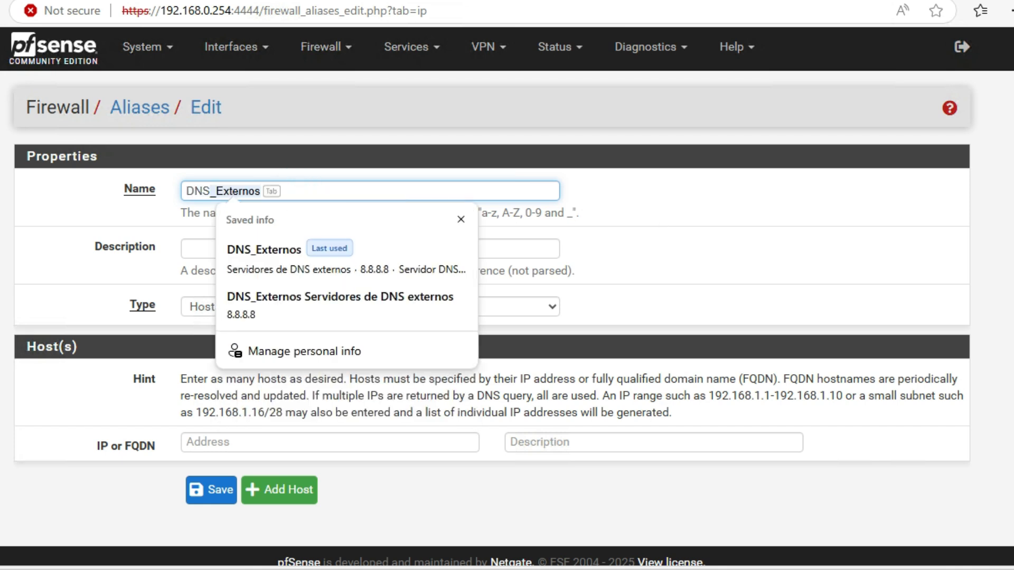
text(Extgernos)
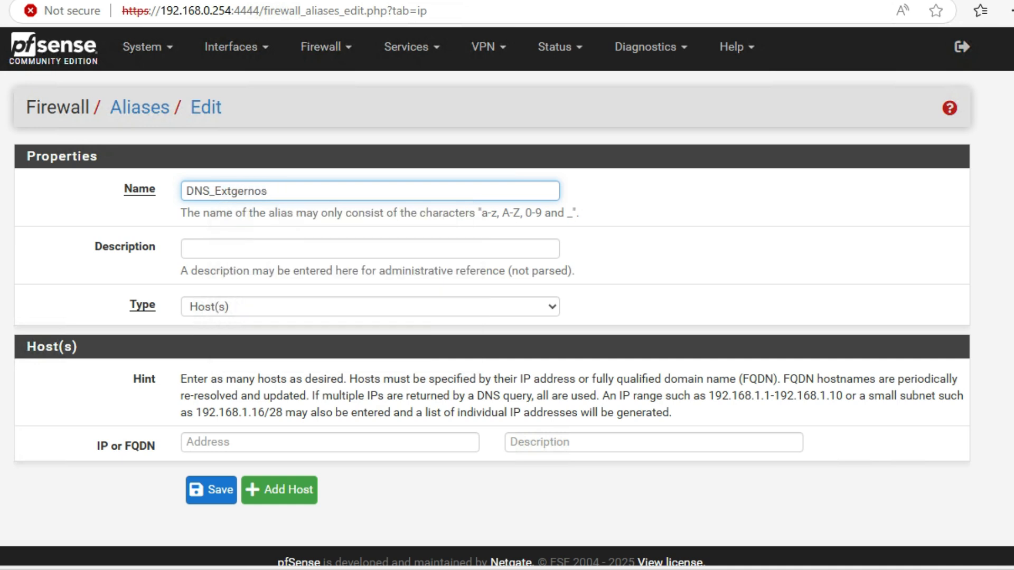
key(BackSpace)
key(BackSpace)
key(BackSpace)
key(BackSpace)
key(BackSpace)
key(BackSpace)
text(ernos)
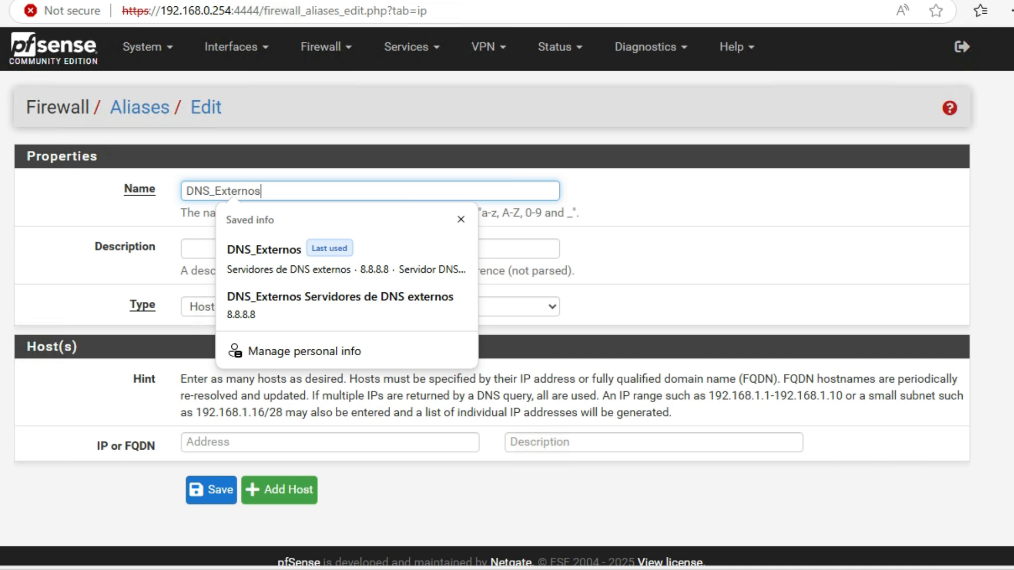
click(808, 253)
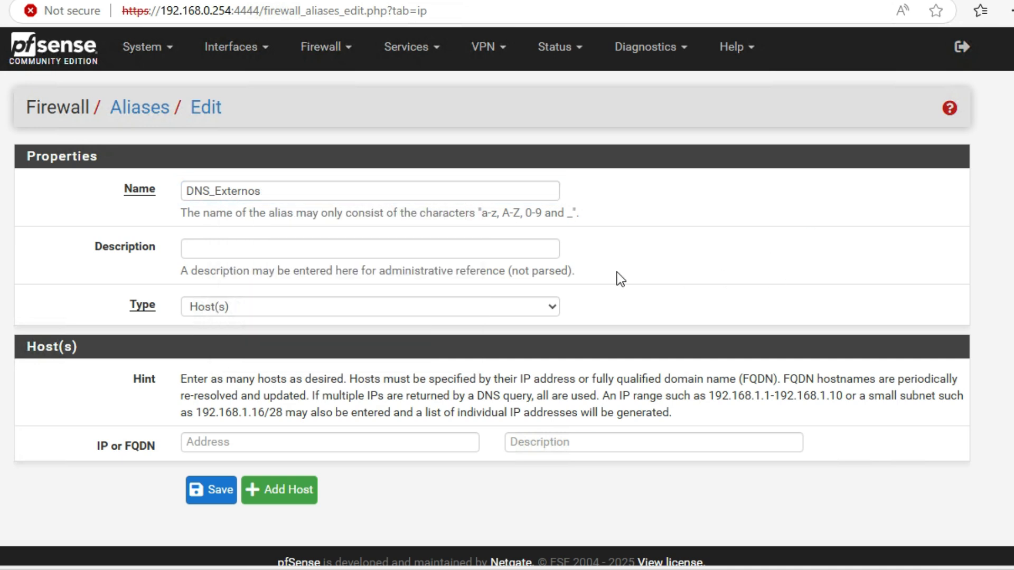
Step: Set the alias description to Servidores DNS Externos
click(222, 249)
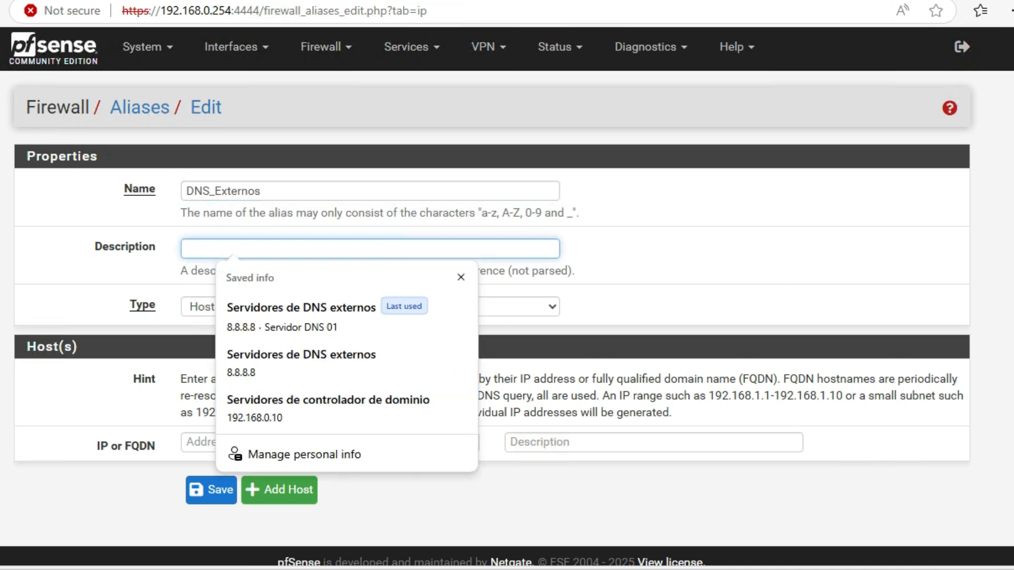
text(Servidores DNS )
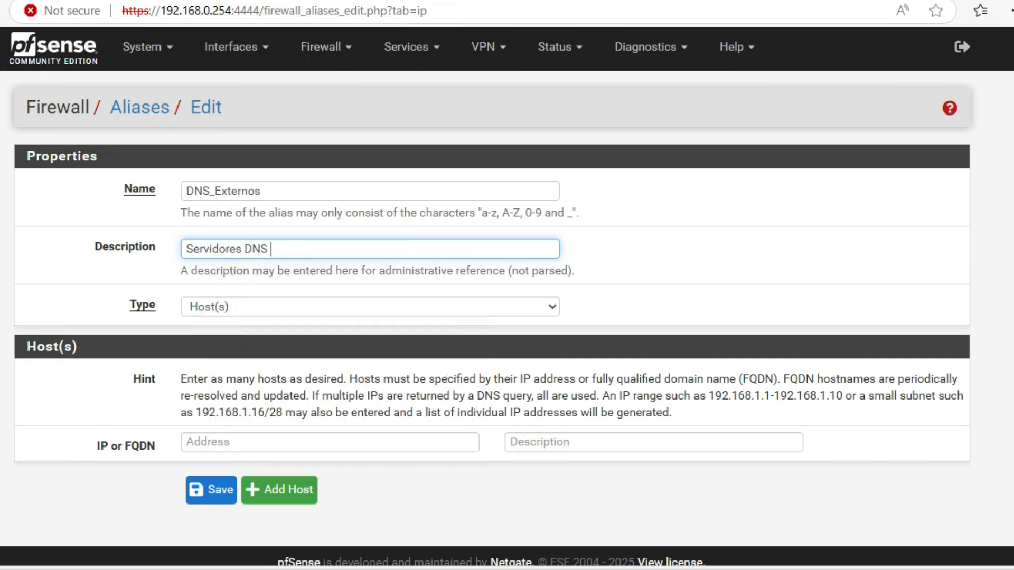
text(Externos)
Step: Add host 8.8.8.8 to the alias with the description DNS Principal
scroll(492, 451, down, 1)
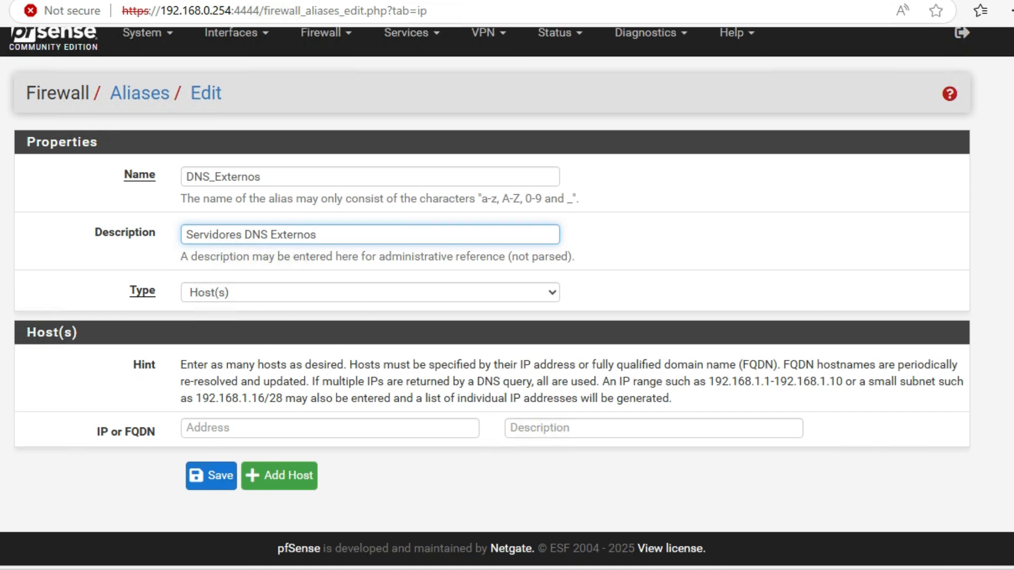
click(317, 428)
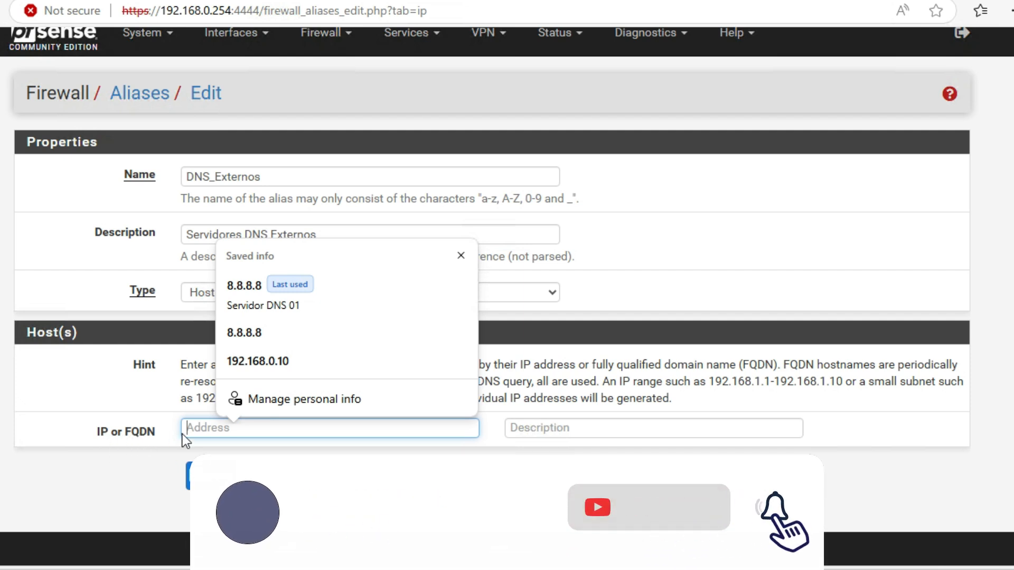
click(229, 429)
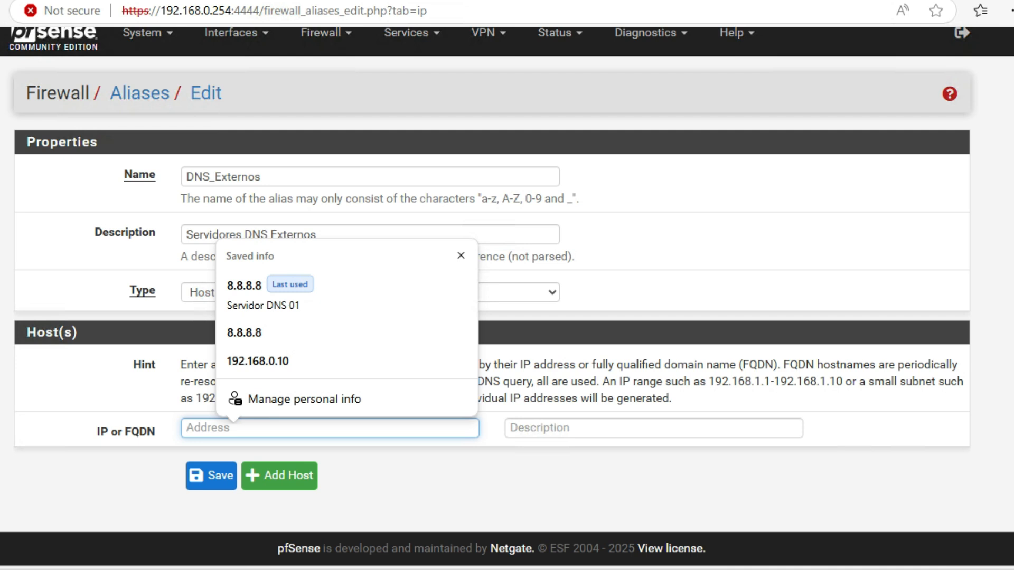
text(8.8.8.8)
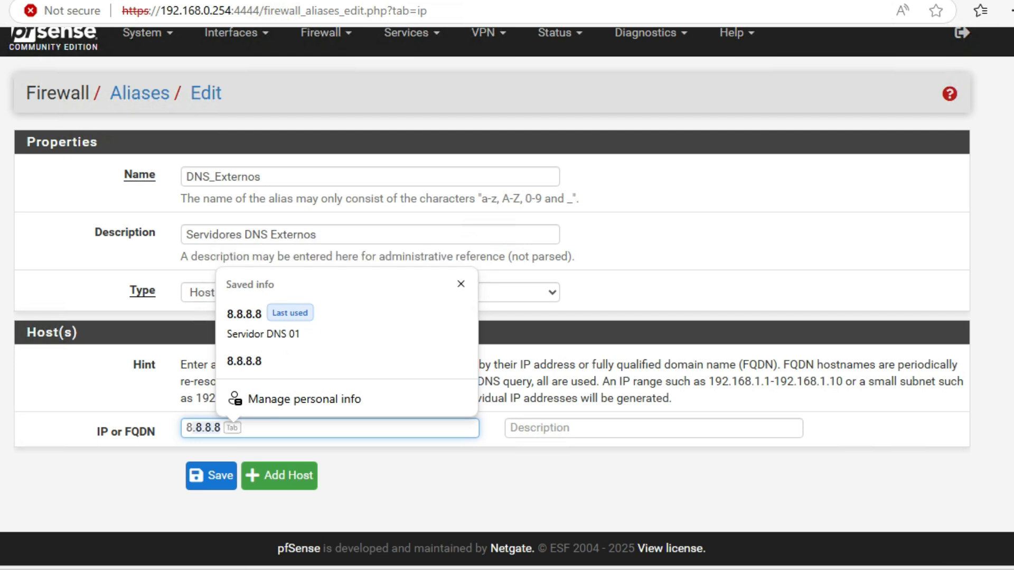
text(8.8)
click(551, 429)
text(DN)
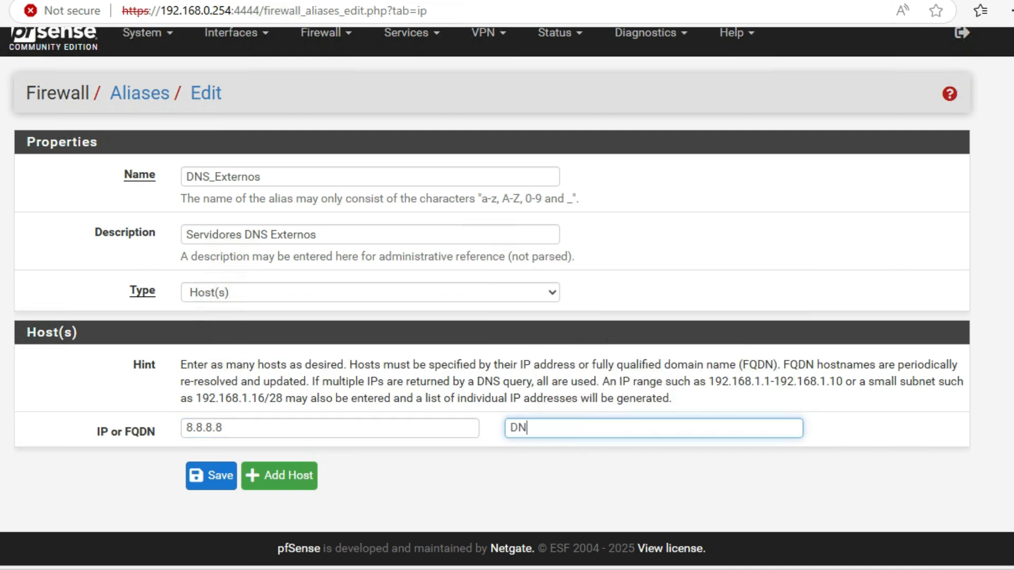
text(S Princiapl)
key(BackSpace)
key(BackSpace)
key(BackSpace)
text(pal)
Step: Add a second host 8.8.4.4 described as DNS Secundario, then save the alias and apply the changes
click(290, 476)
click(229, 465)
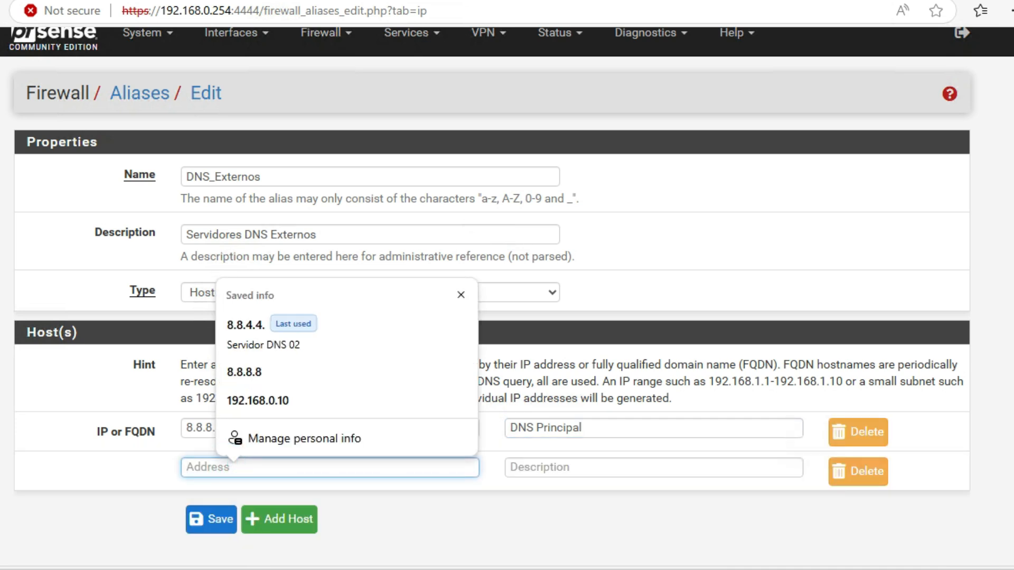
text(8.8.4.4.)
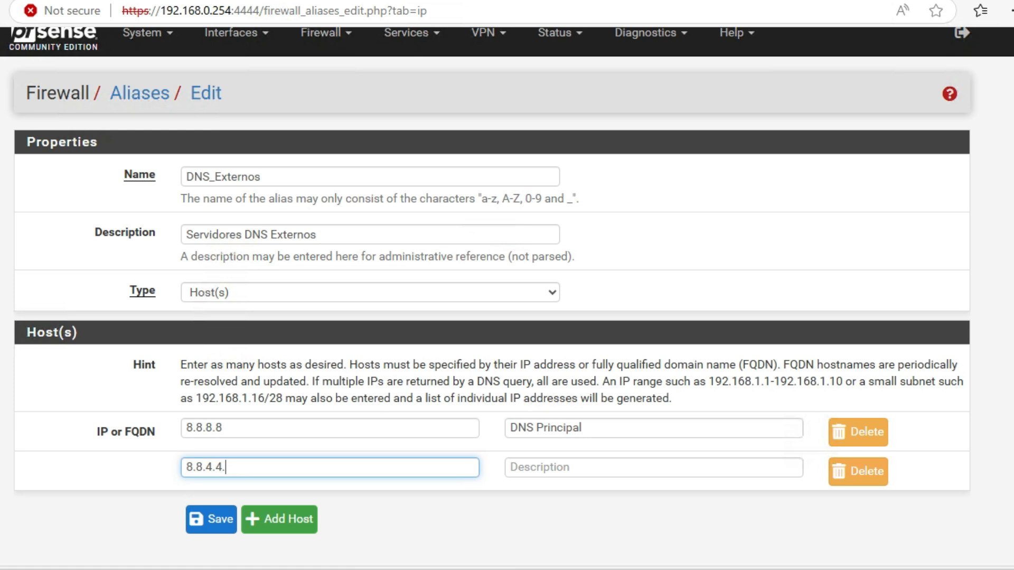
click(561, 467)
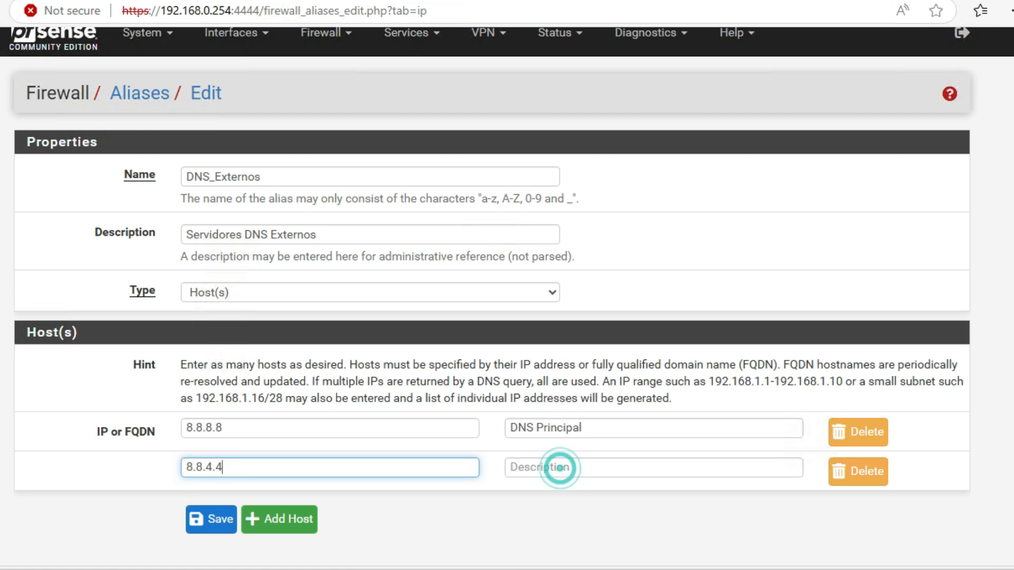
text(DNS )
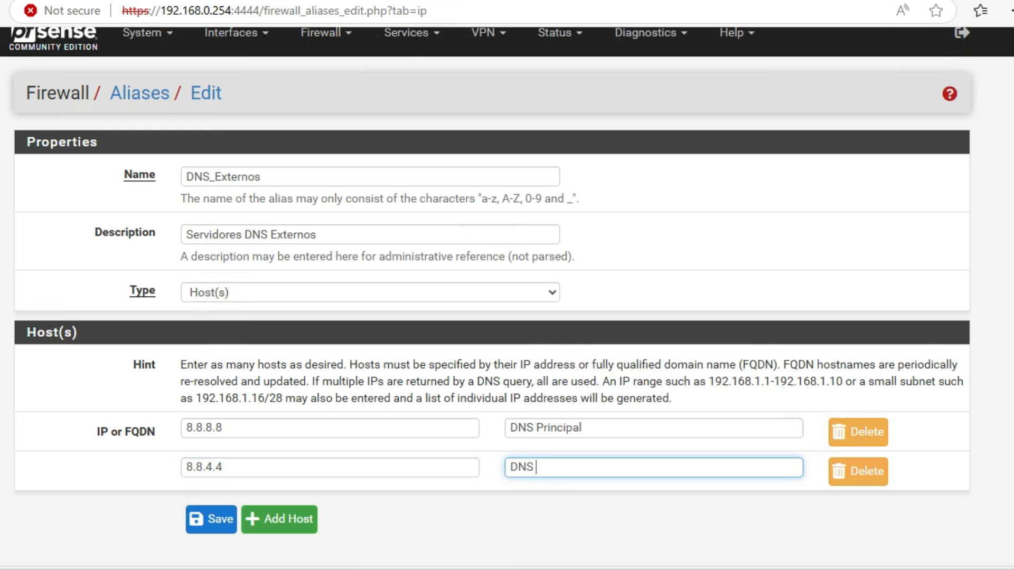
text(Secundario)
click(209, 518)
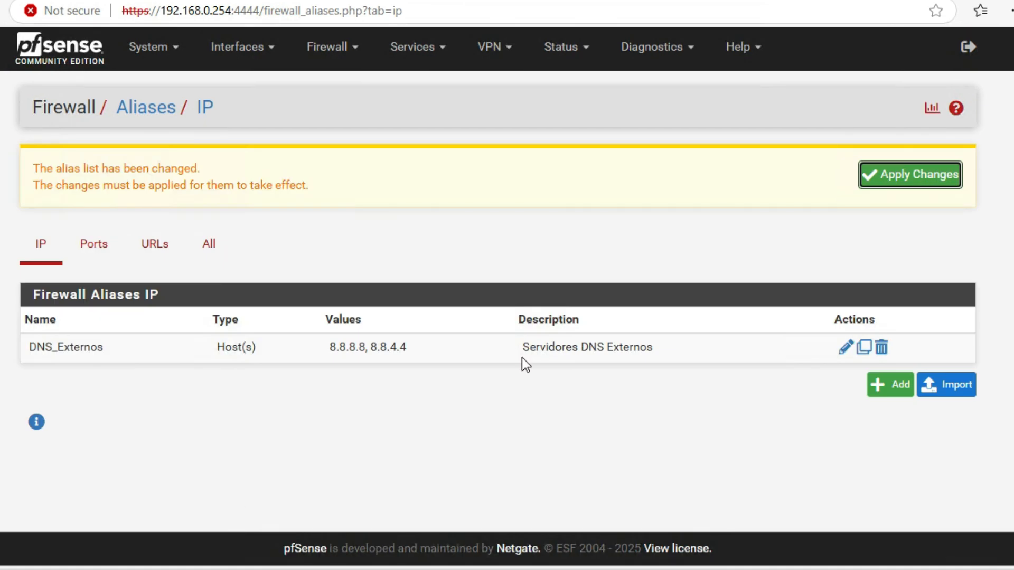
click(888, 182)
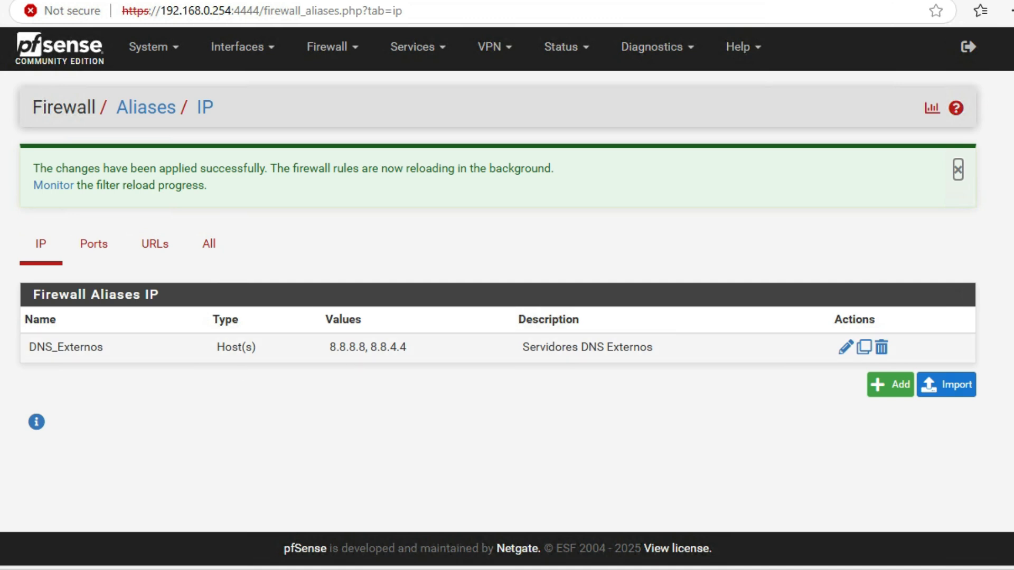
Step: Create another alias named Servidores with the description Servidores de la Empresa
click(889, 391)
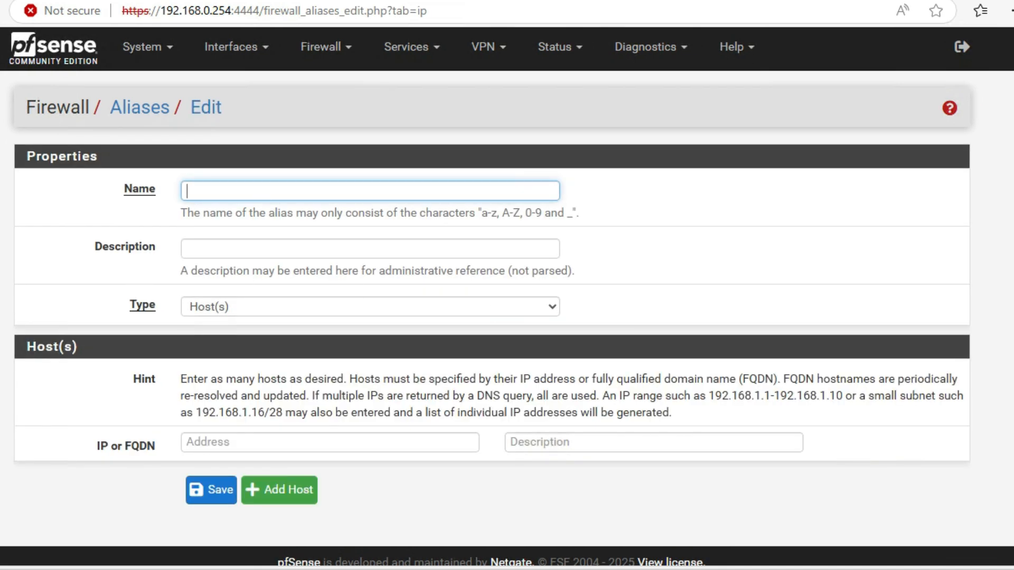
click(252, 190)
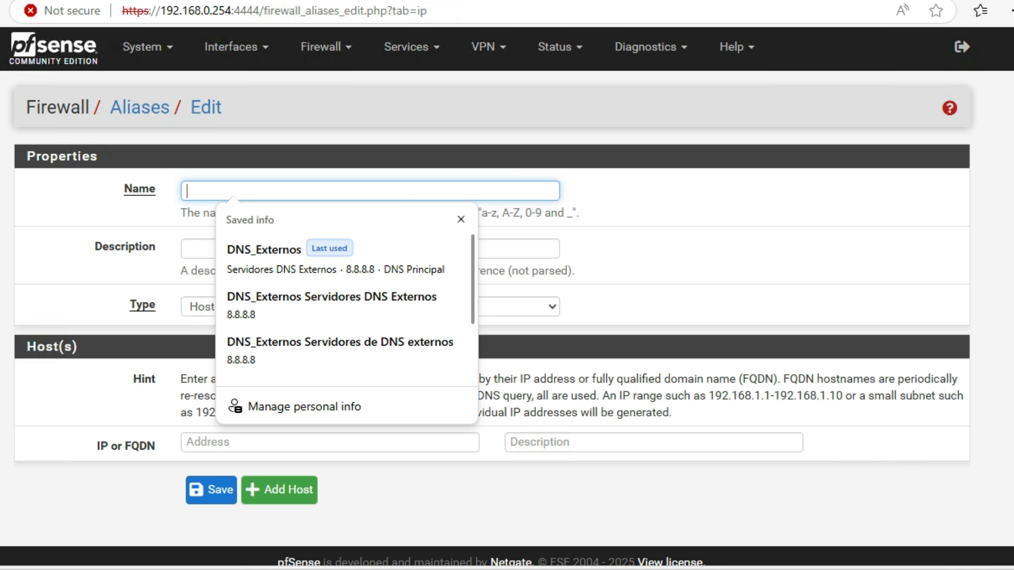
text(Servidores)
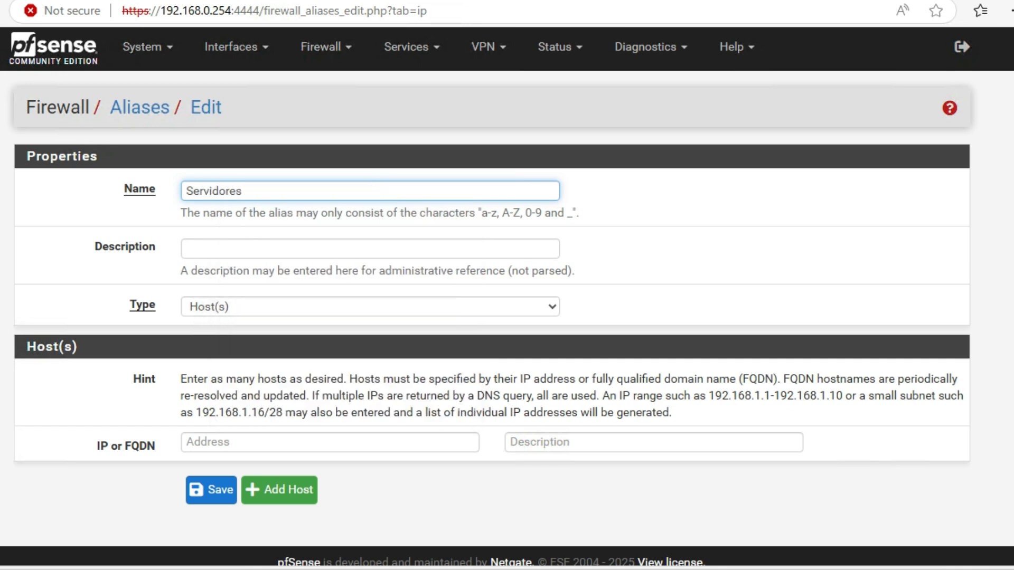
click(238, 249)
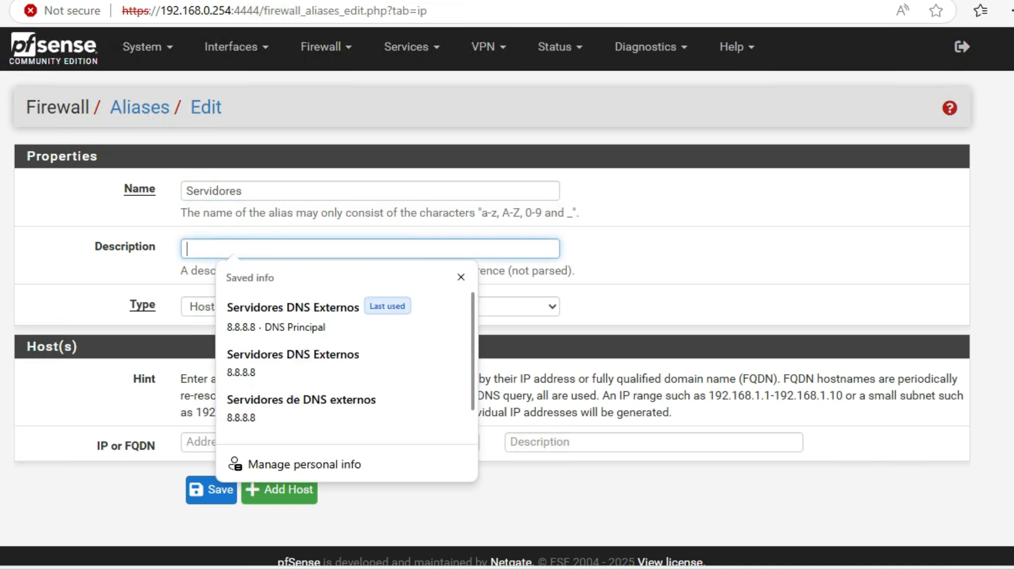
text(Servidores de la Empresa)
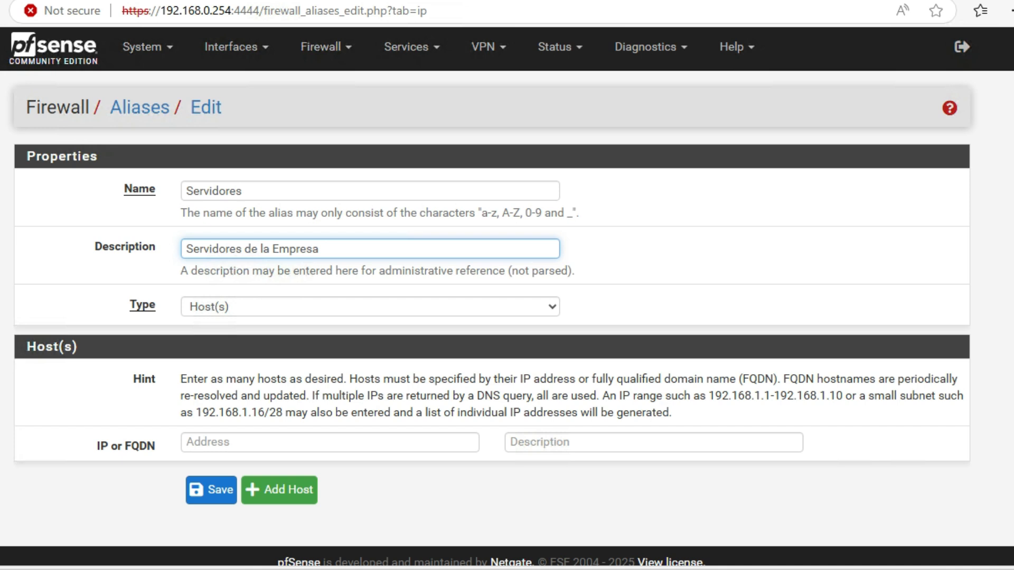
Step: Enter host 192.168.0.10 in the Servidores alias
scroll(176, 372, down, 1)
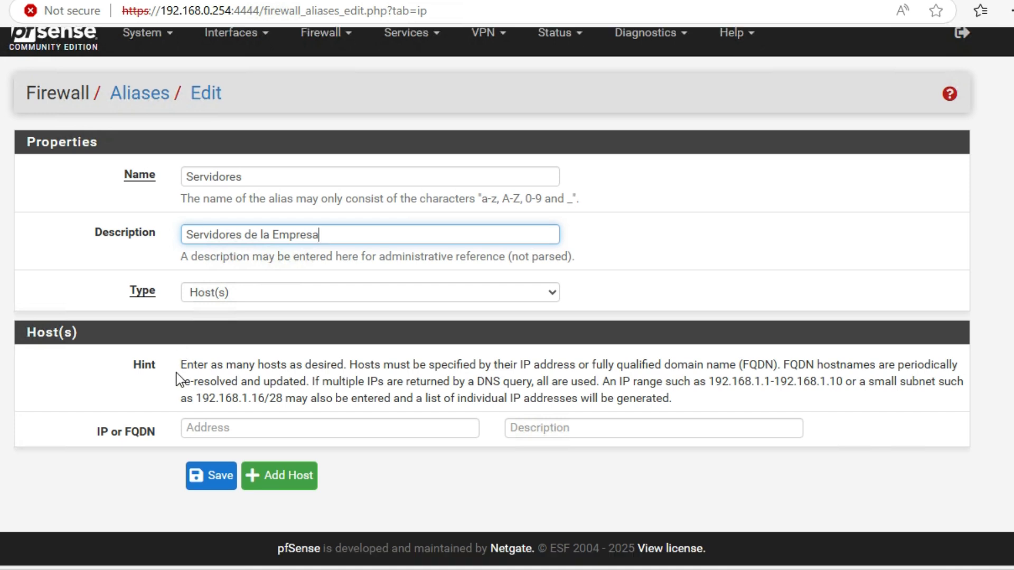
click(234, 428)
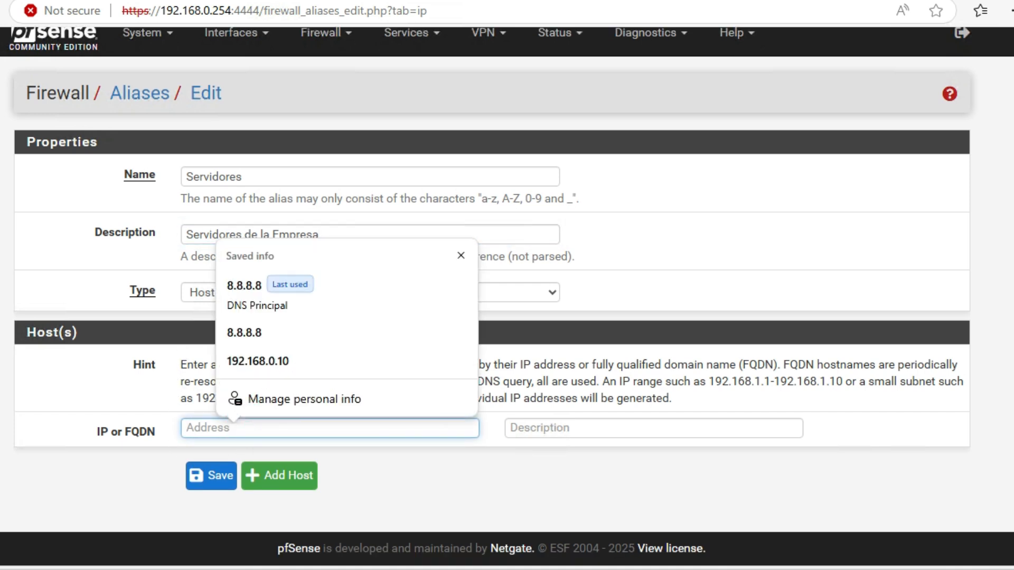
text(192.168.0)
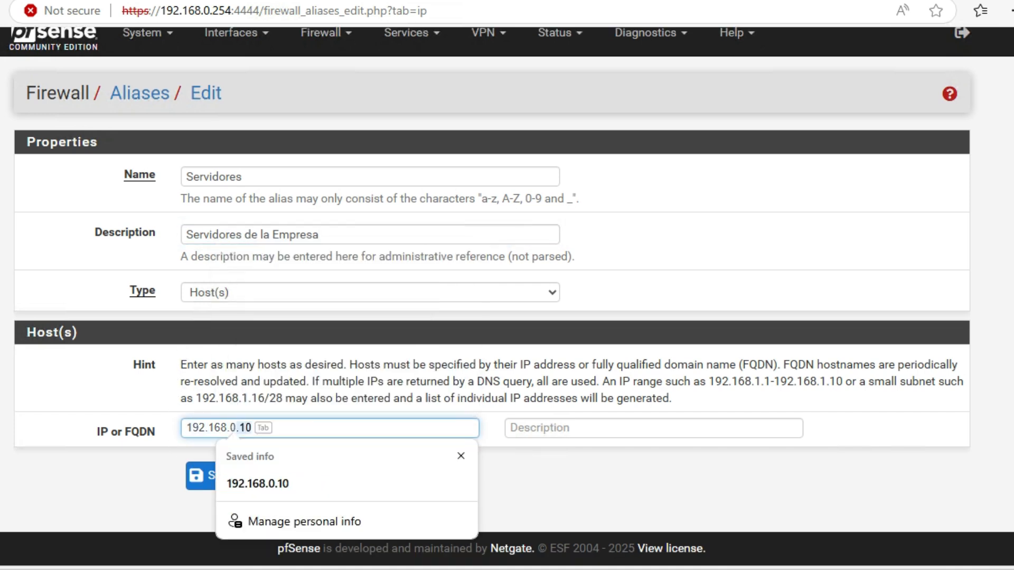
text(.10)
click(699, 478)
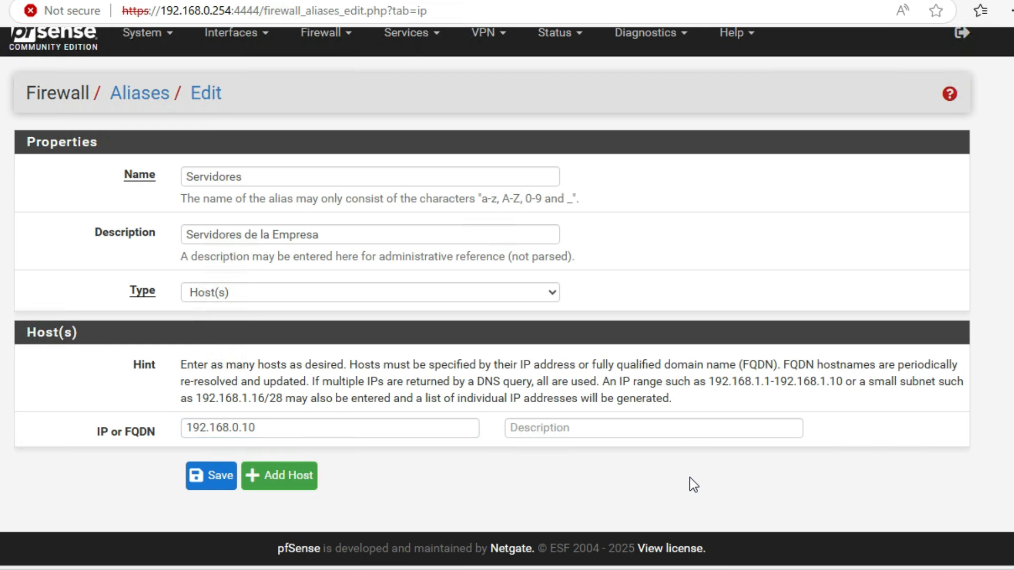
Step: Describe the 192.168.0.10 host as Servidor 01, then save the Servidores alias and apply the changes
click(558, 430)
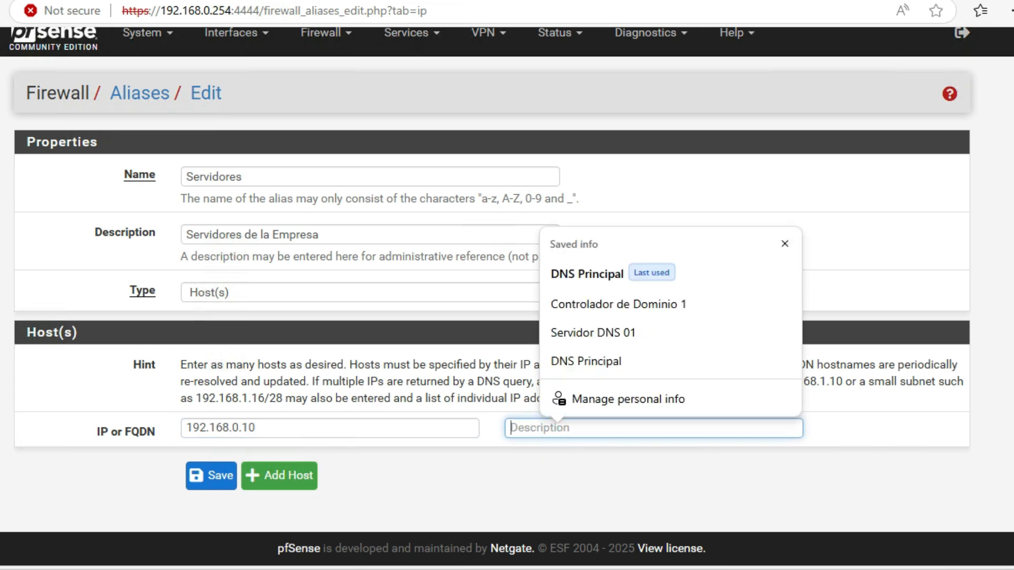
text(Servidor)
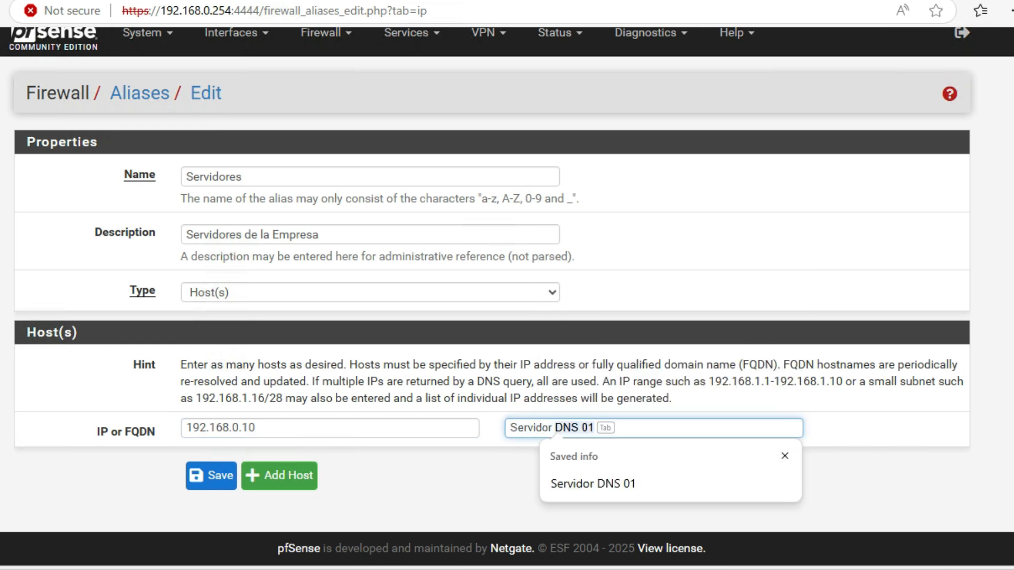
text( 01)
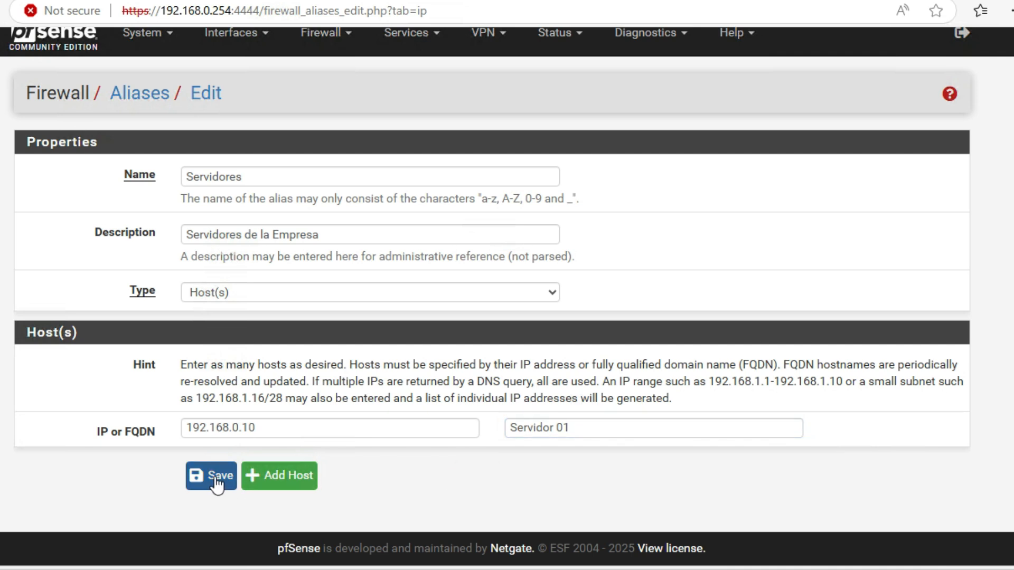
click(209, 474)
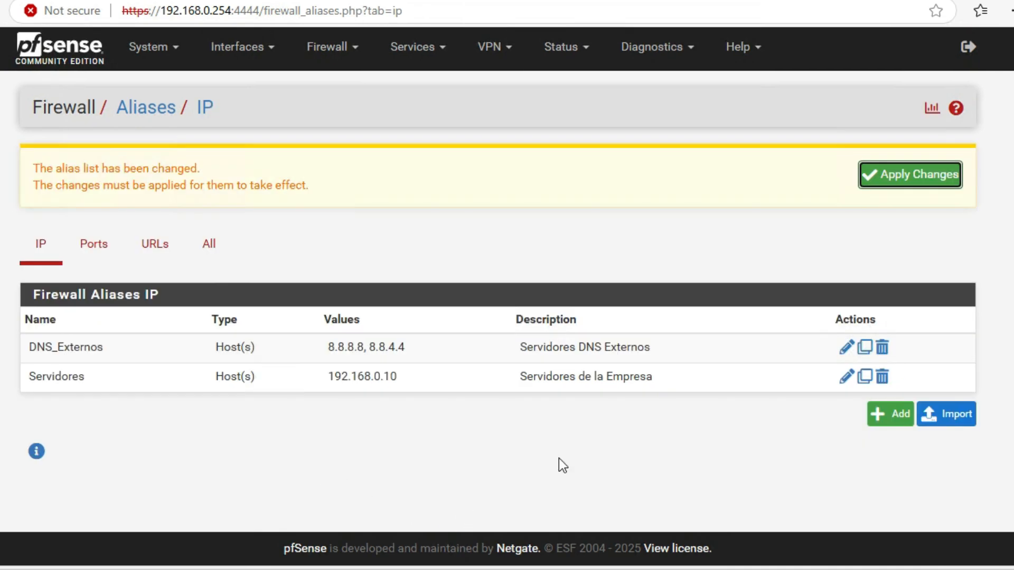
click(936, 176)
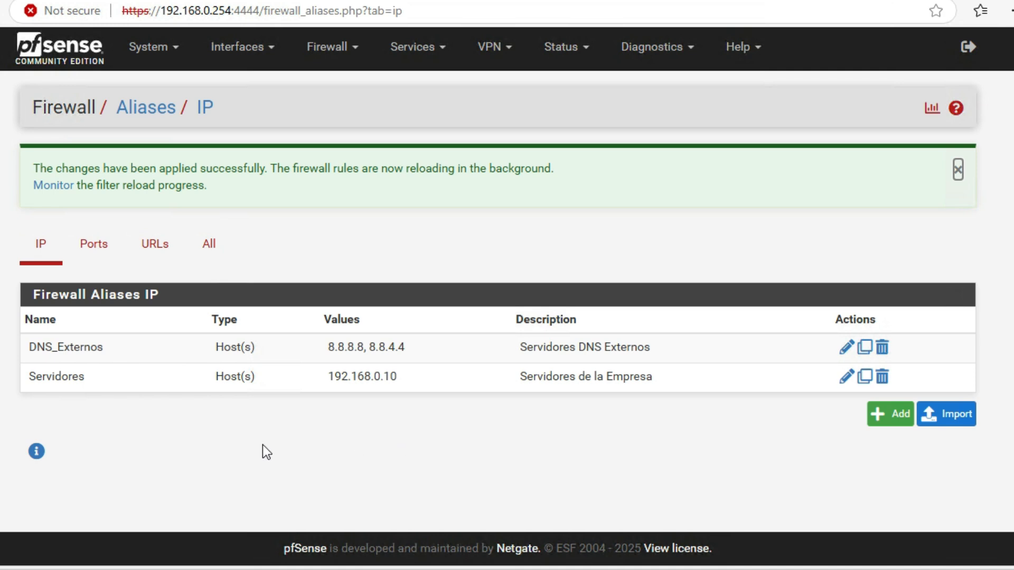
click(958, 169)
Step: Create a new port alias named Navegacion_Web
click(96, 165)
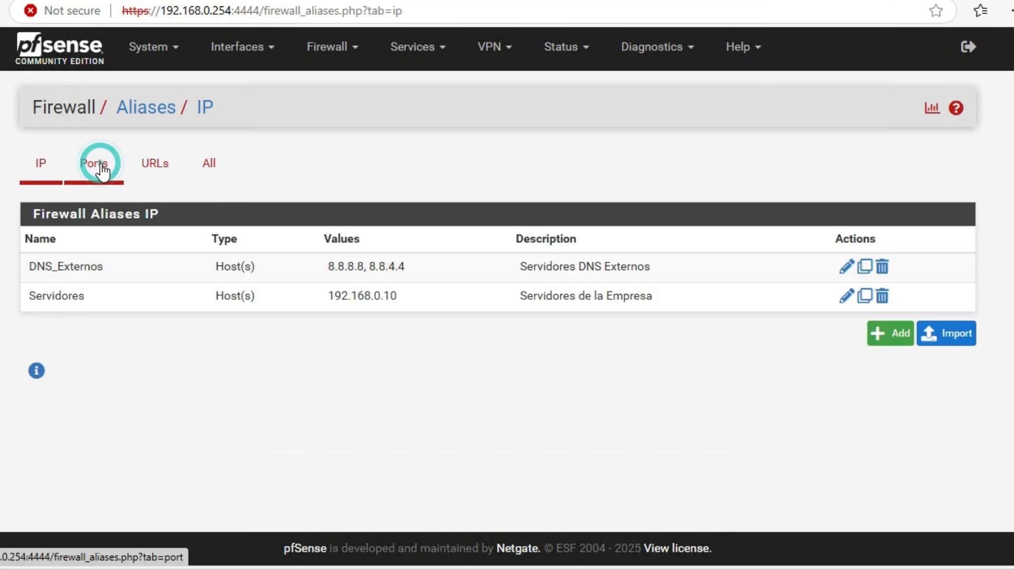
click(891, 276)
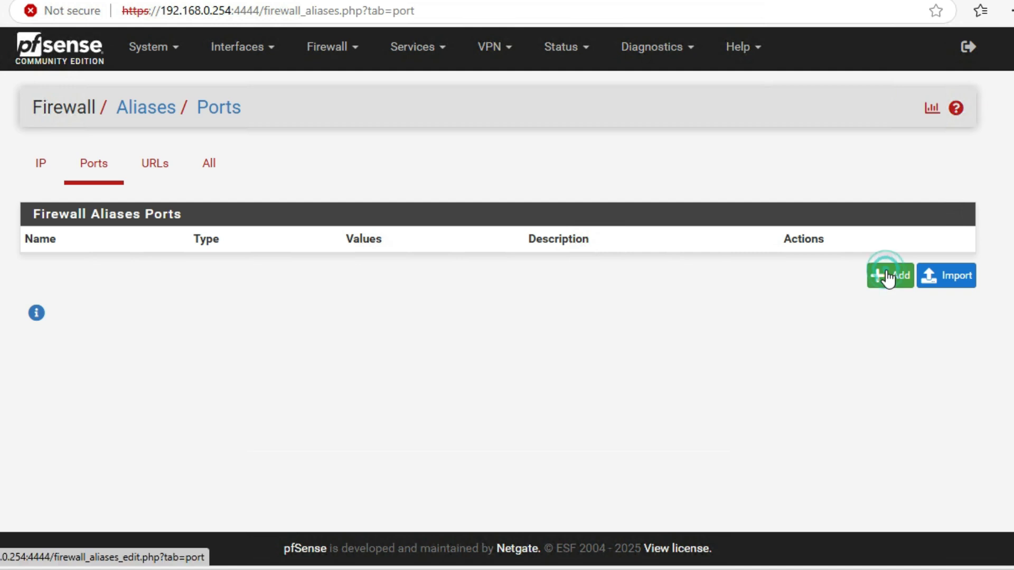
click(222, 189)
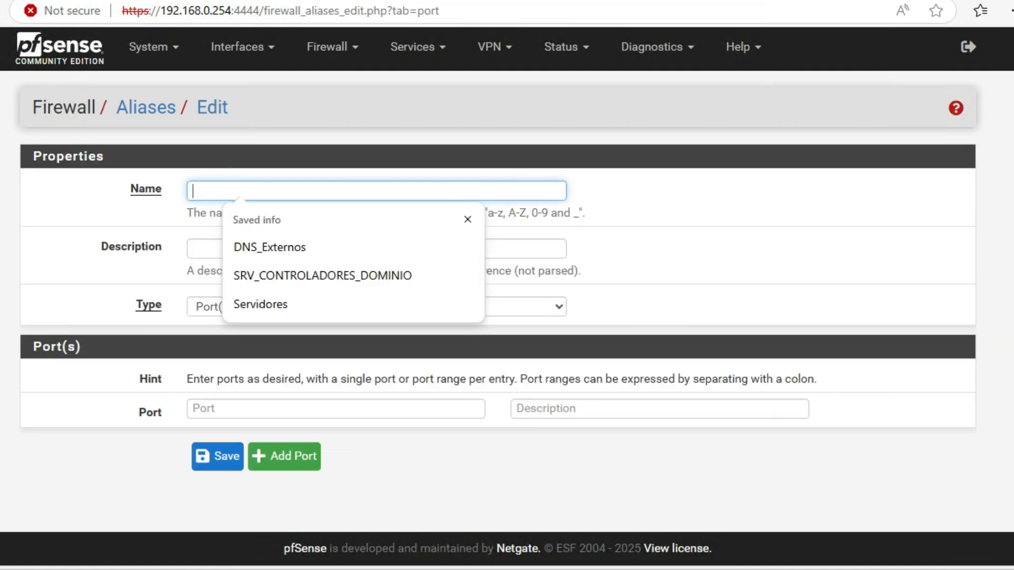
text(Na)
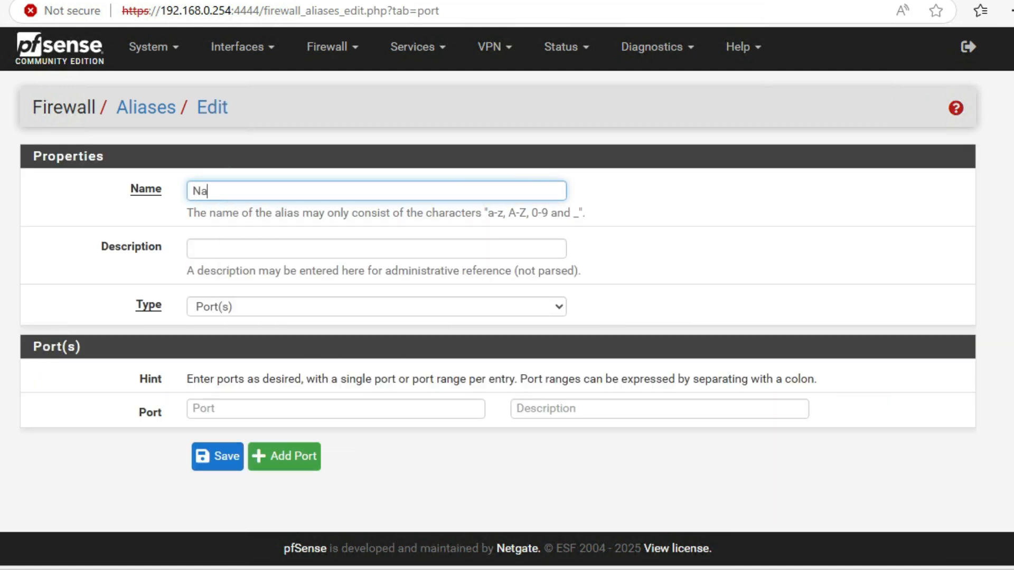
text(vegacion_Web)
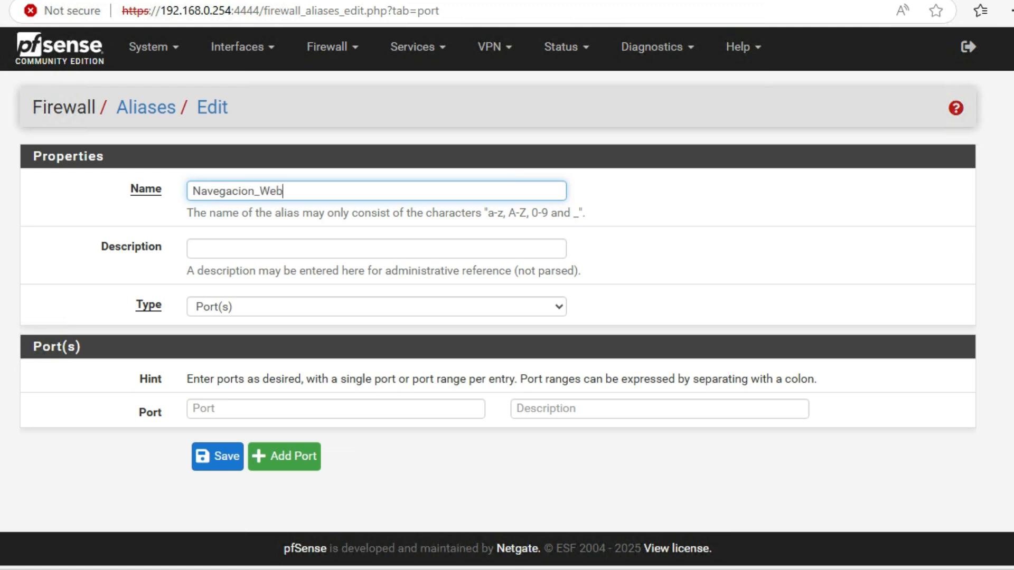
Step: Set the port alias description to Puetos para navegar en internet
click(242, 247)
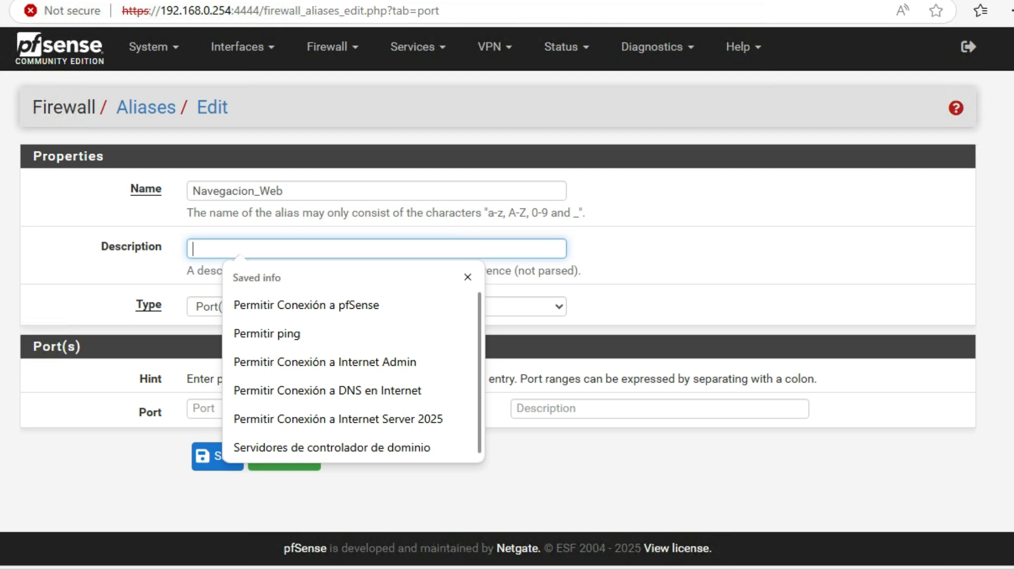
text(Puet)
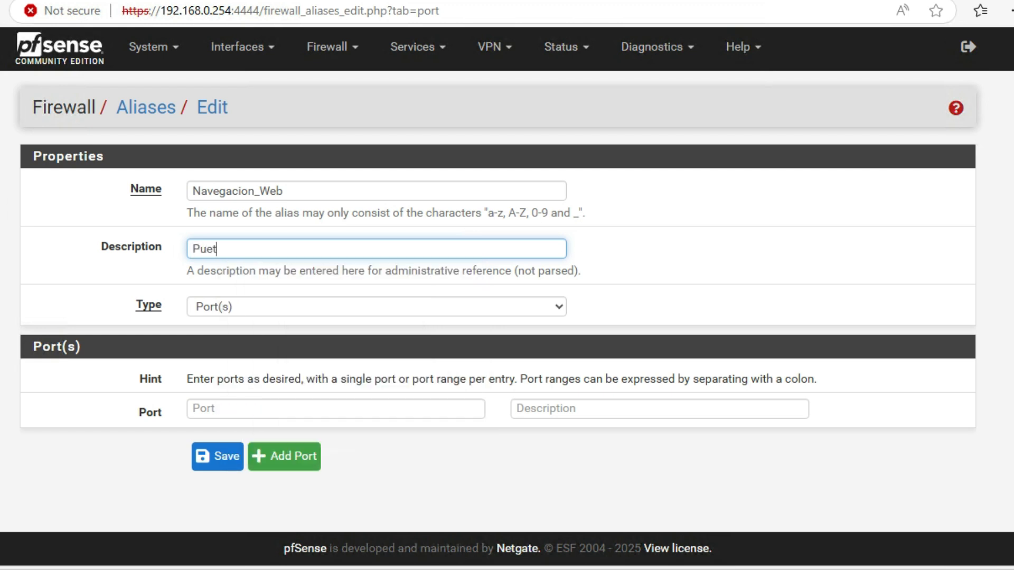
text(os para navegar en ing)
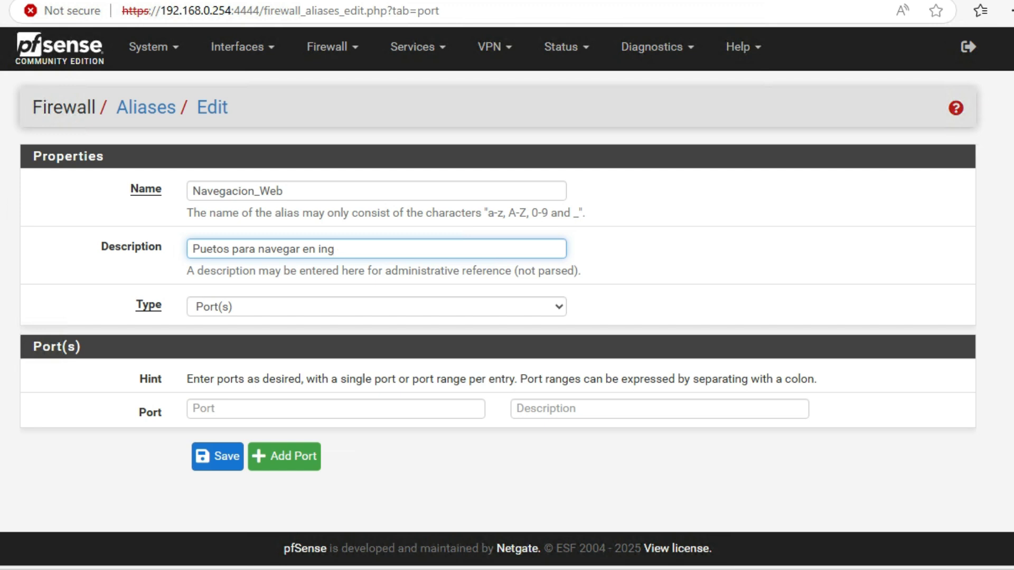
key(BackSpace)
text(ternet)
click(573, 308)
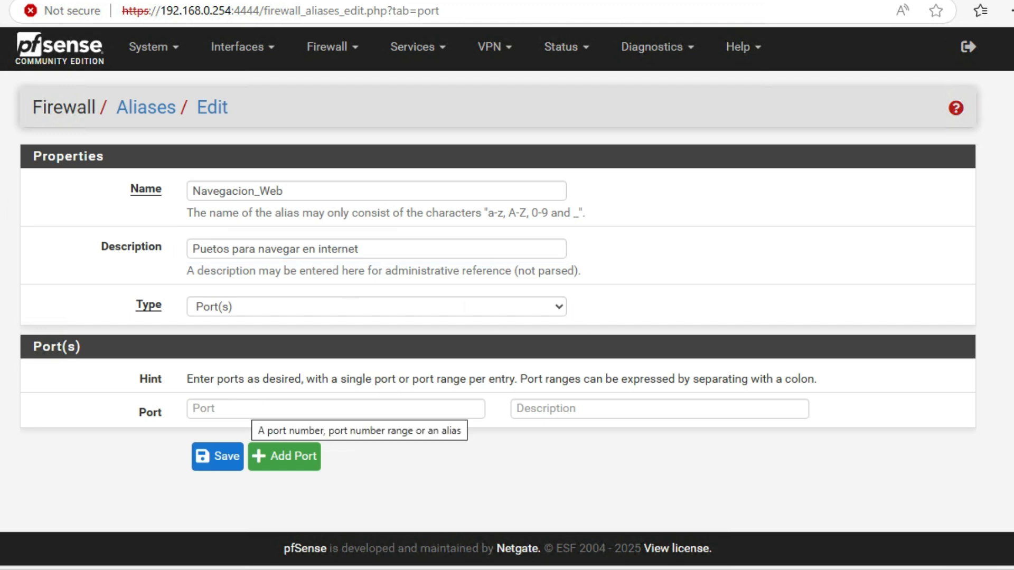
Step: Enter port 80 with the description HTTP and add a second port row
click(251, 409)
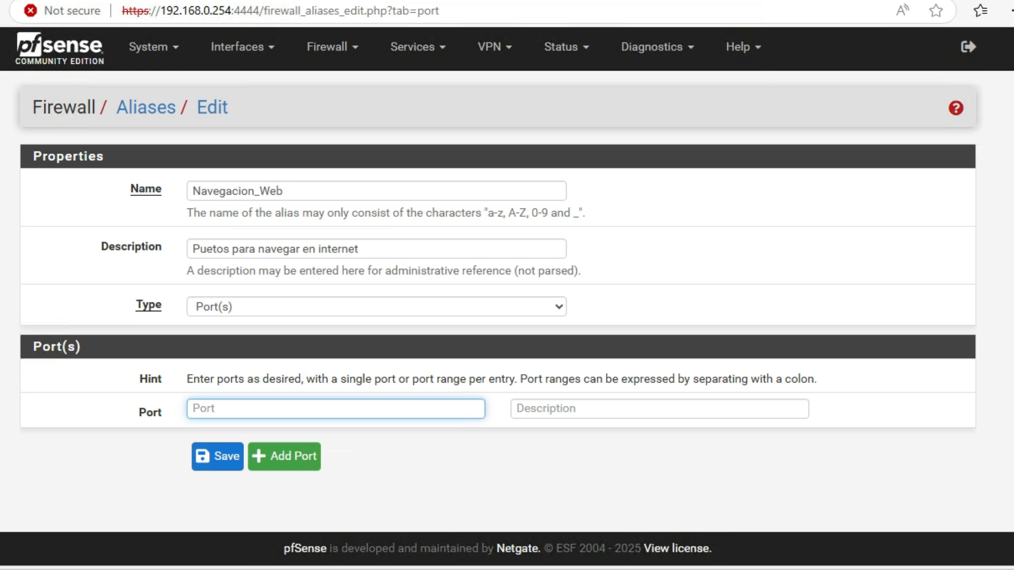
text(H)
key(BackSpace)
text(80)
click(549, 408)
text(H)
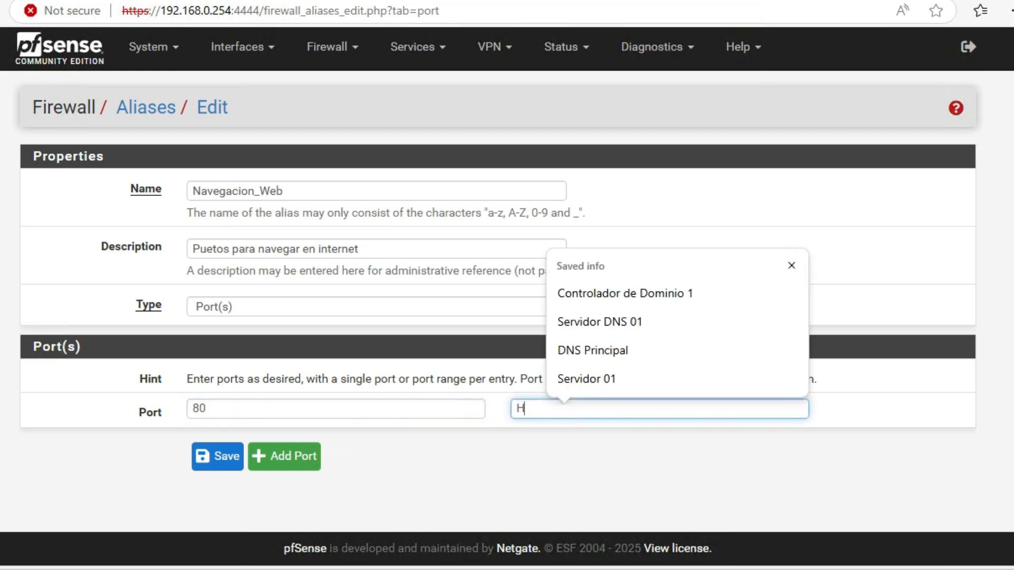
text(TTP)
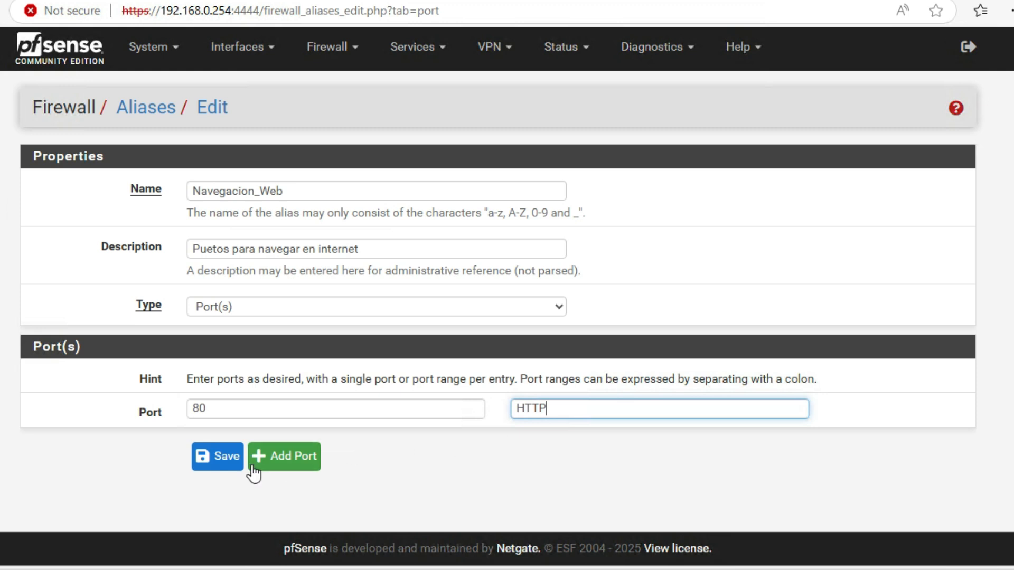
click(309, 457)
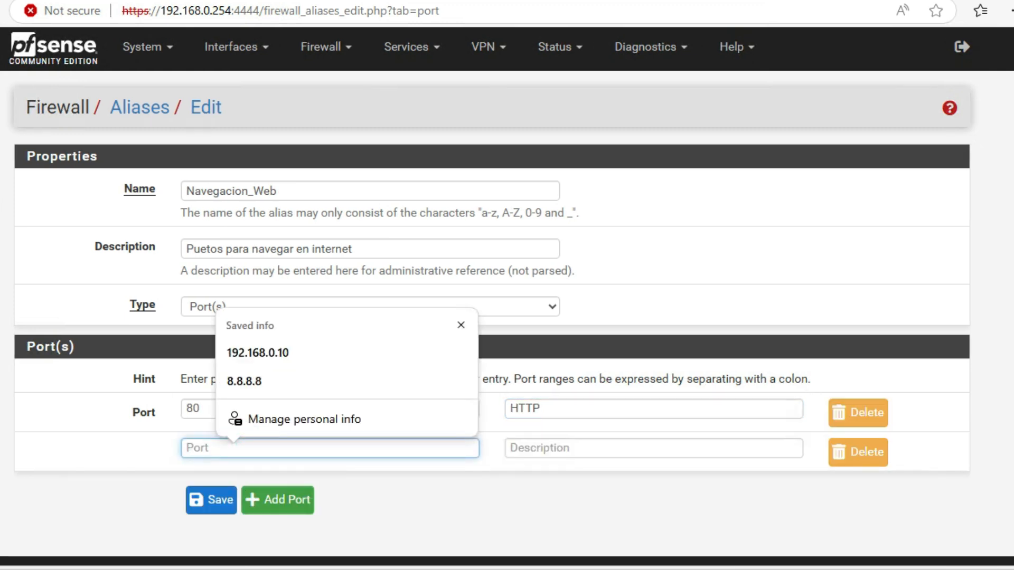
Step: Enter port 443 described as HTTPS, then save the Navegacion_Web alias and apply the changes
text(443)
click(570, 448)
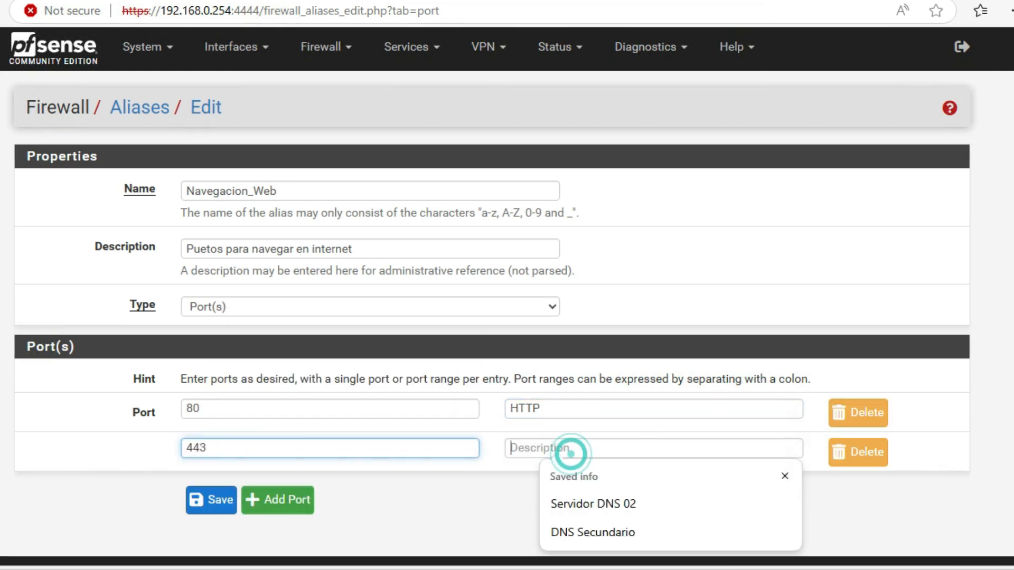
text(HTTPS)
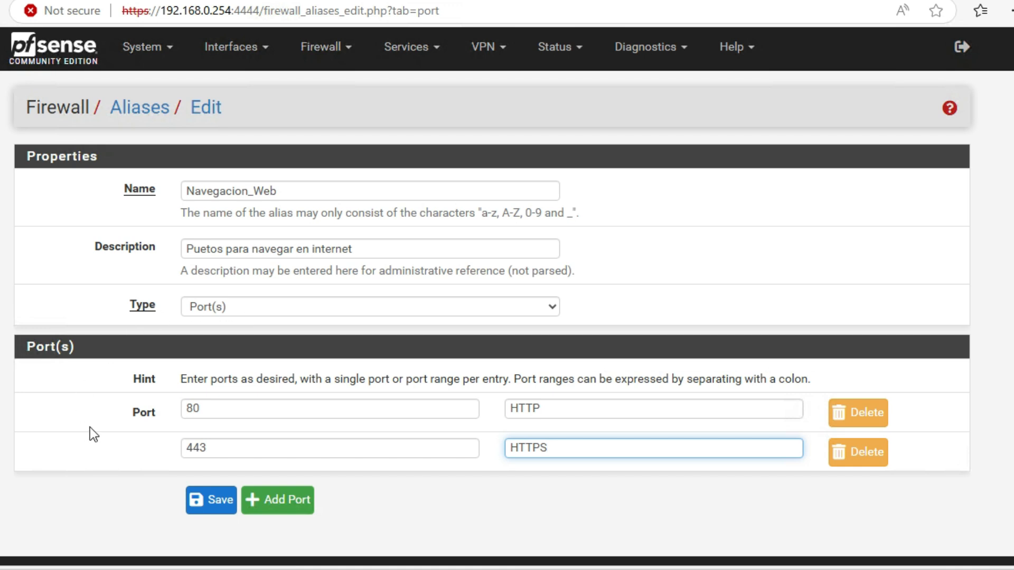
click(212, 502)
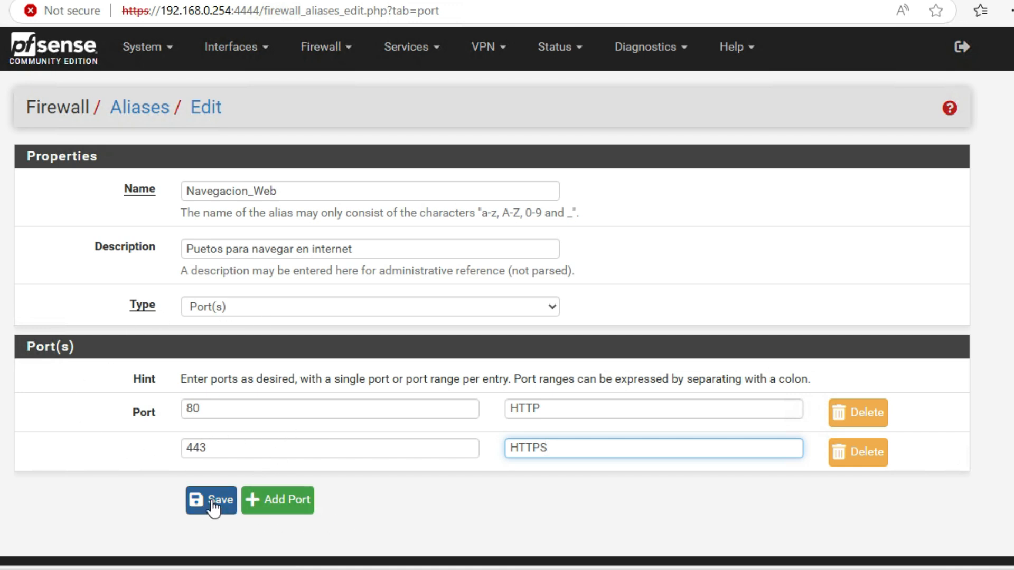
click(866, 174)
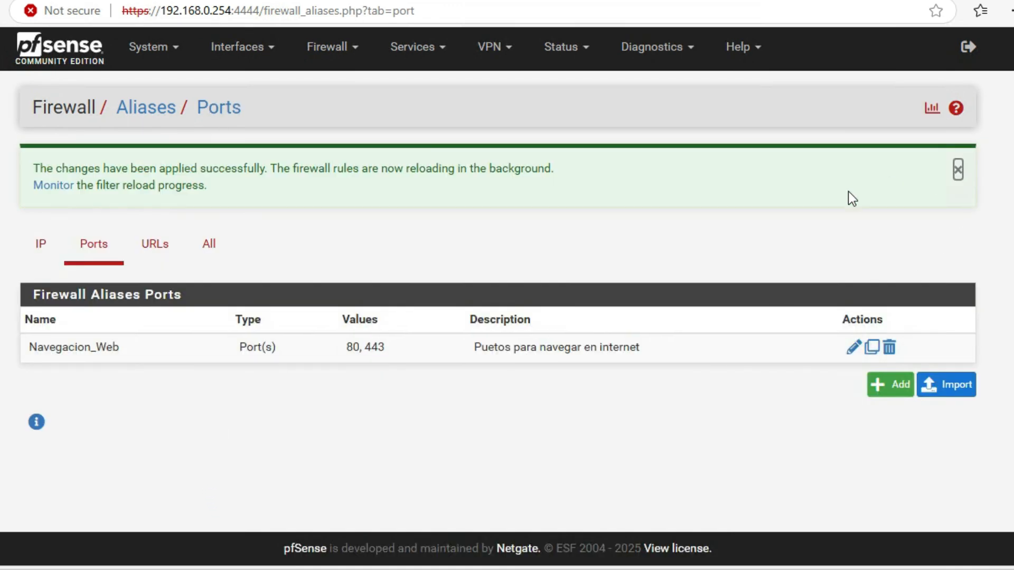
click(956, 169)
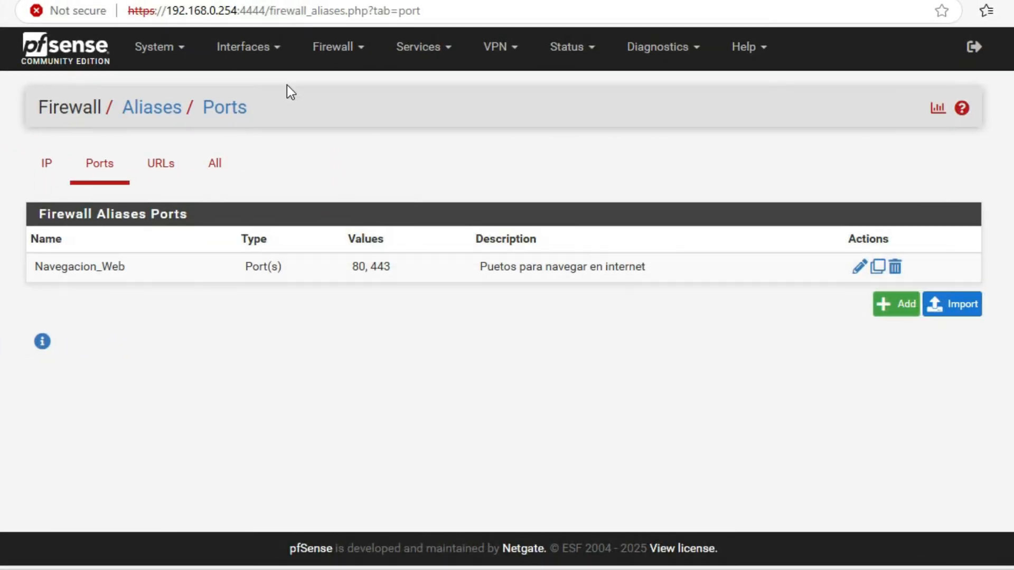
Step: Open the LAN firewall rules and start adding a new rule at the top
click(364, 48)
click(354, 133)
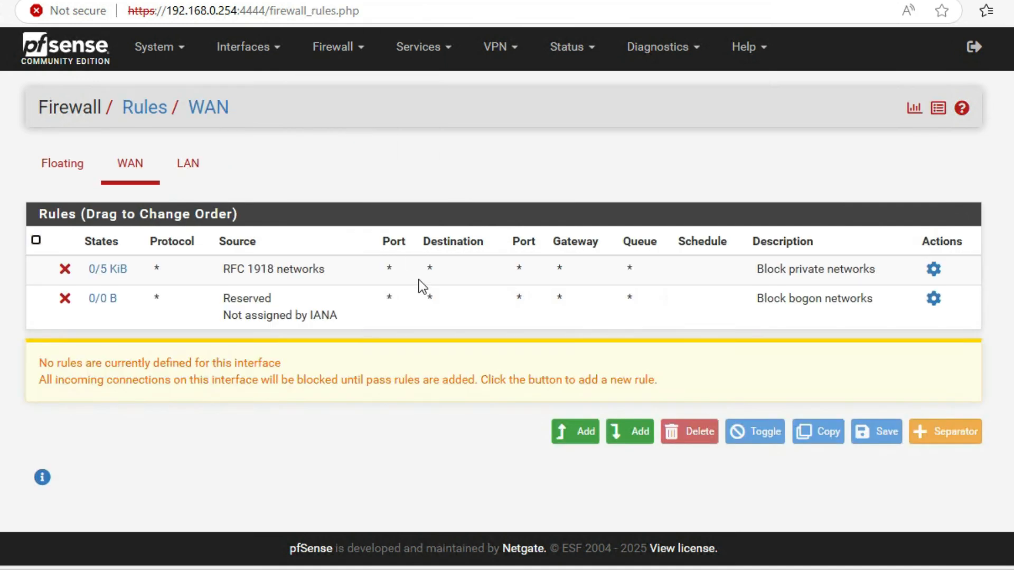
click(189, 164)
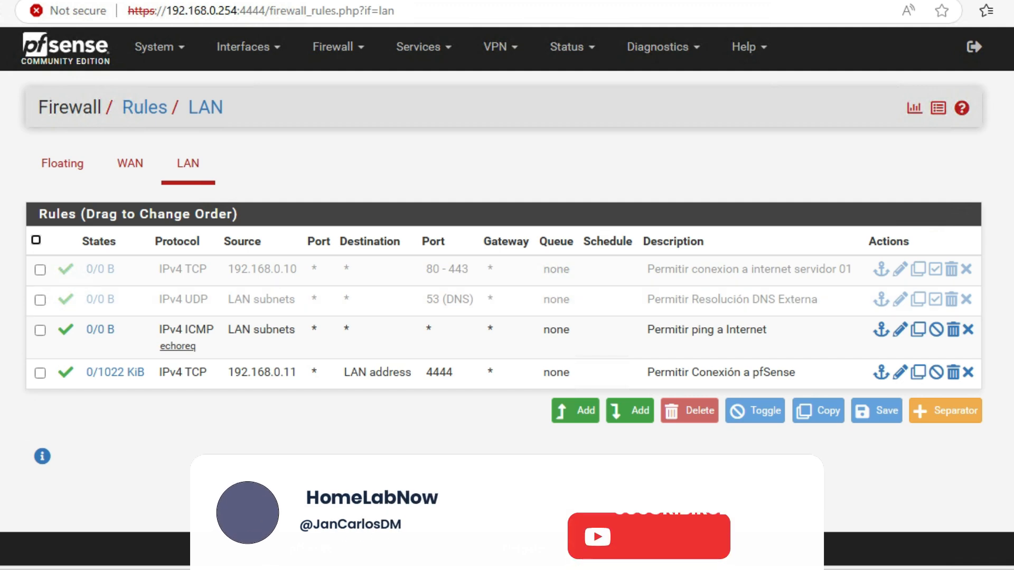
click(581, 412)
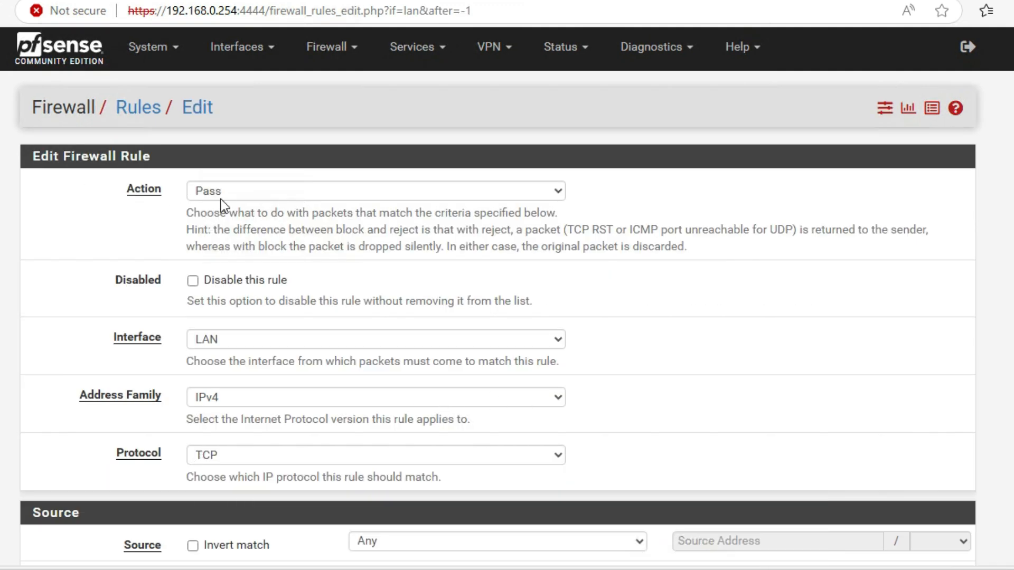
Step: Set the new rule's protocol to UDP and its source to LAN subnets
scroll(458, 331, down, 4)
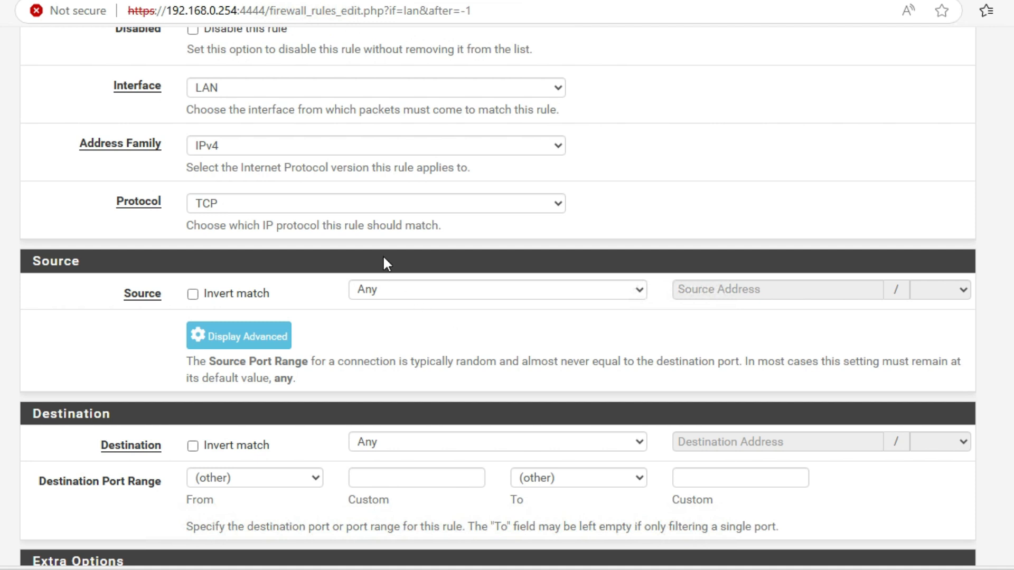
click(553, 204)
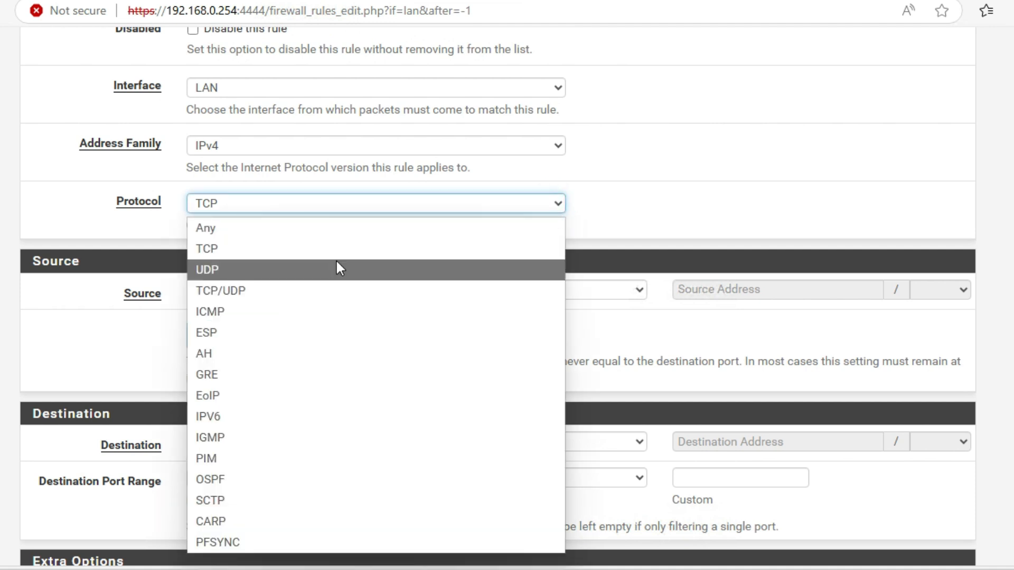
click(288, 270)
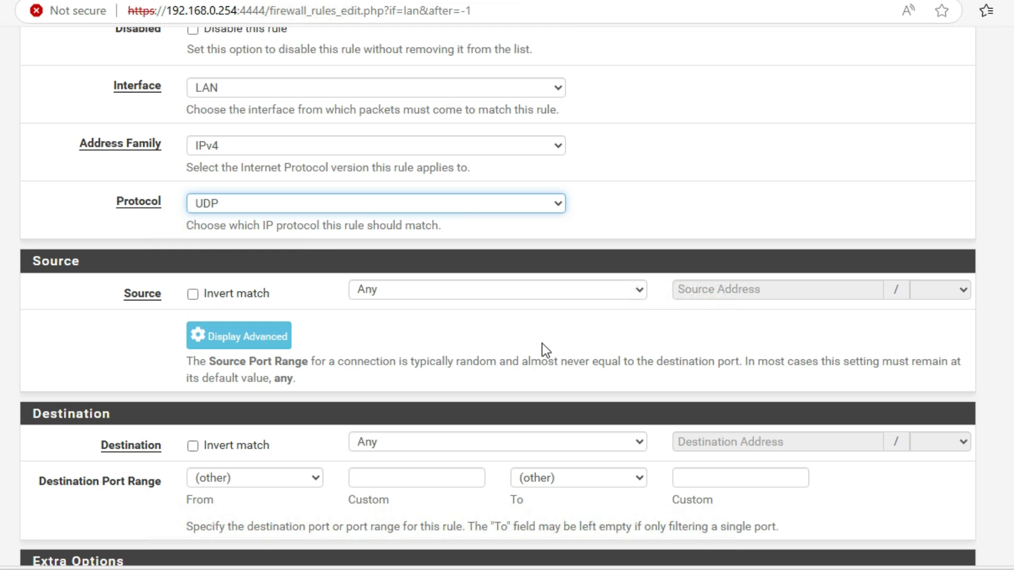
click(638, 290)
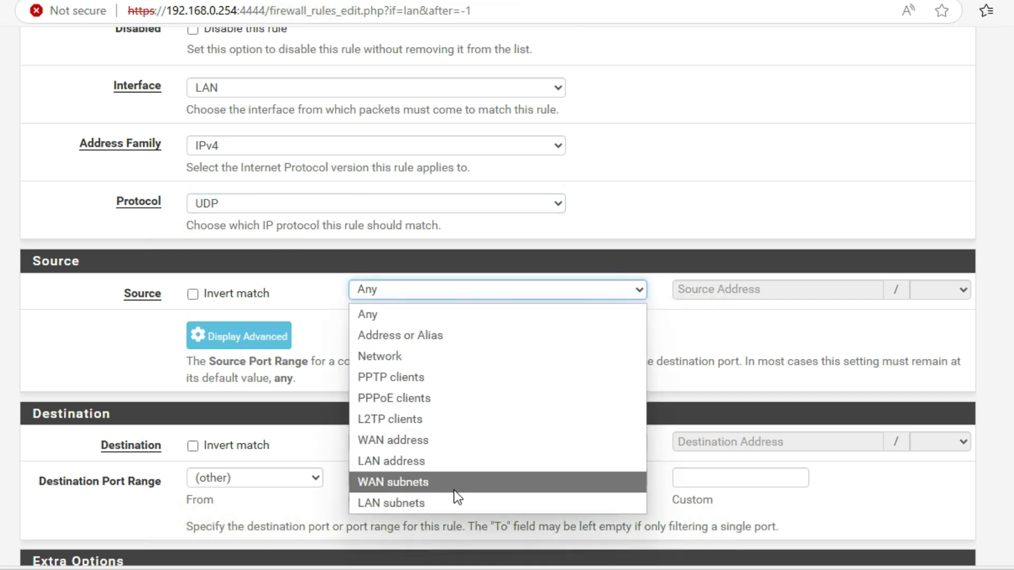
click(446, 504)
Step: Set the rule's destination to Address or Alias using the DNS_Externos alias
scroll(556, 351, down, 3)
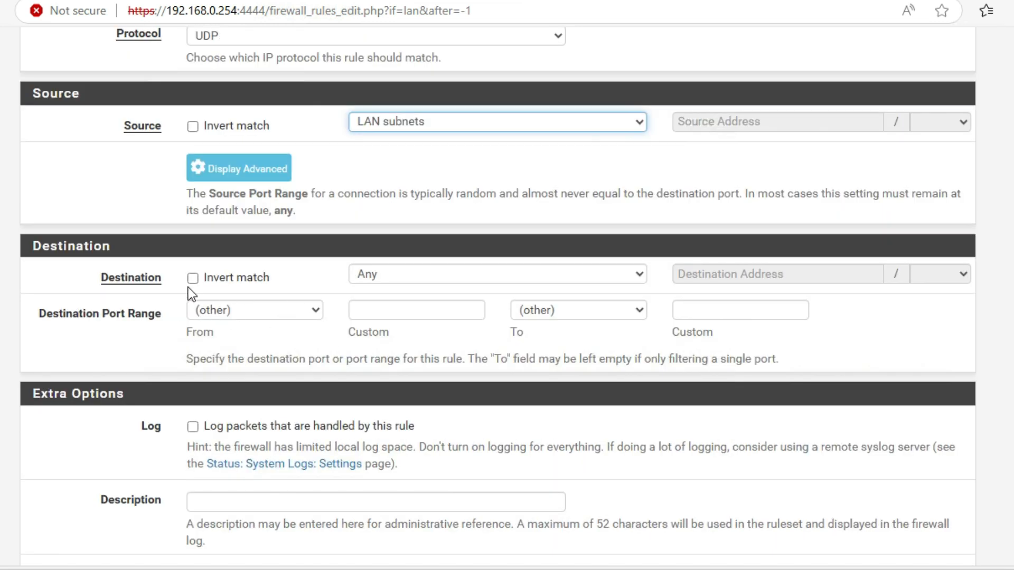
click(640, 275)
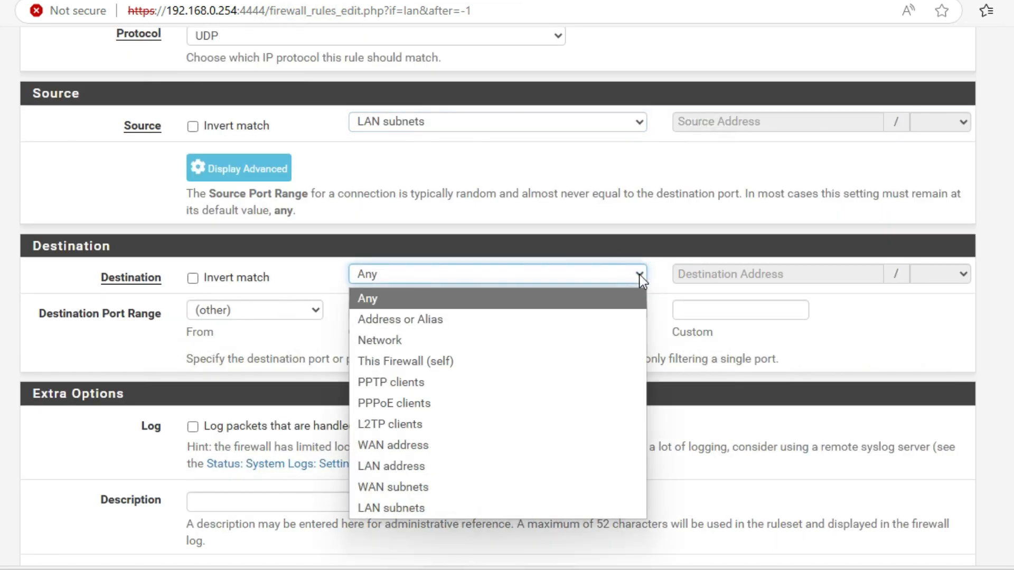
click(537, 324)
click(714, 274)
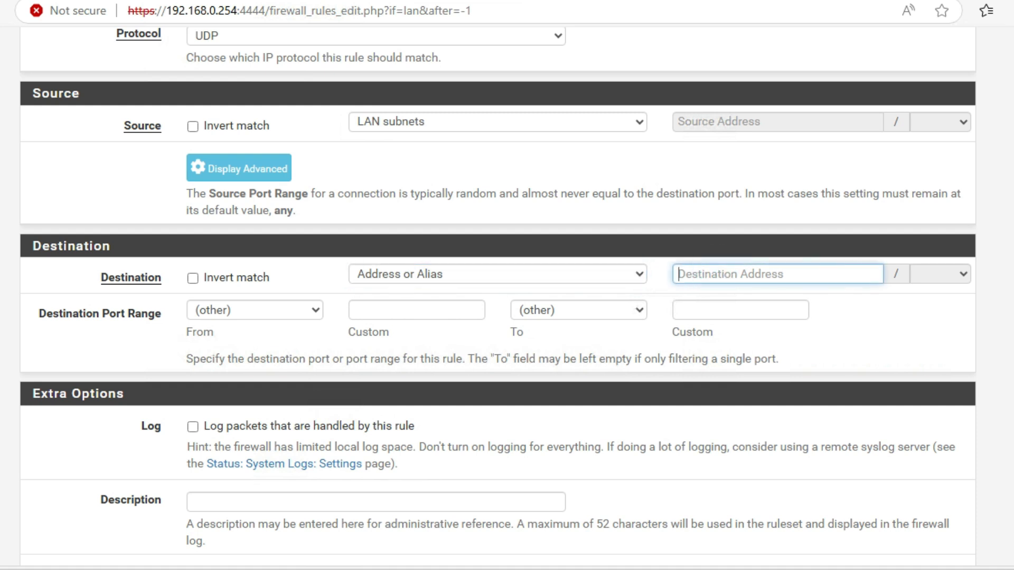
text(DNS)
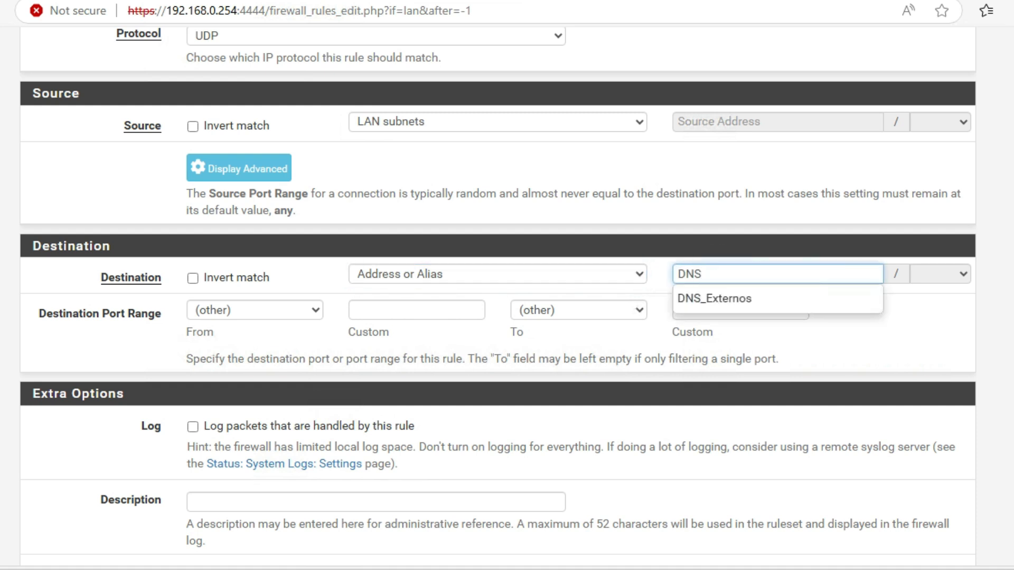
click(739, 297)
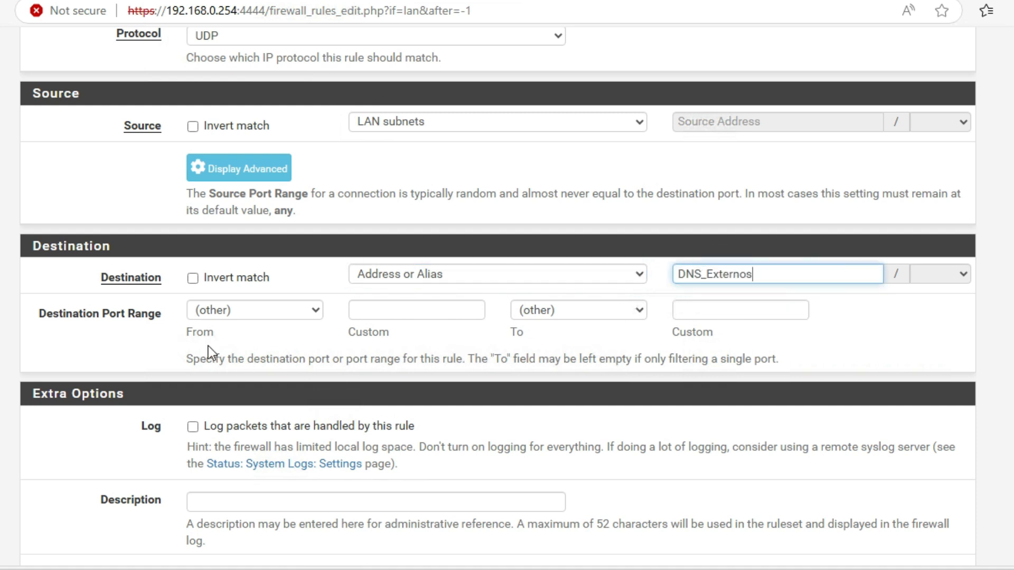
Step: Set the rule's destination port range to DNS (53)
click(317, 309)
click(264, 55)
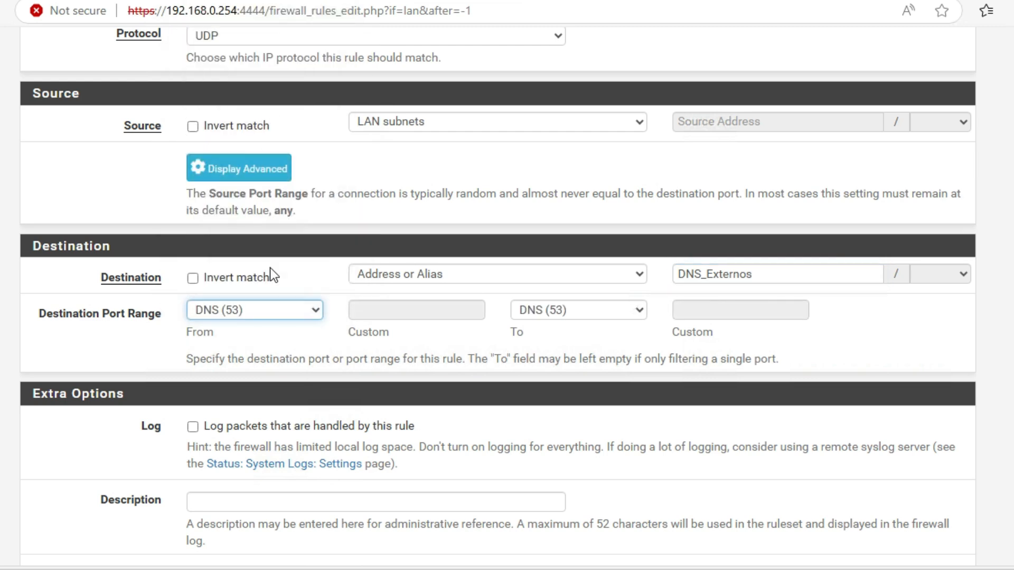
scroll(554, 372, down, 3)
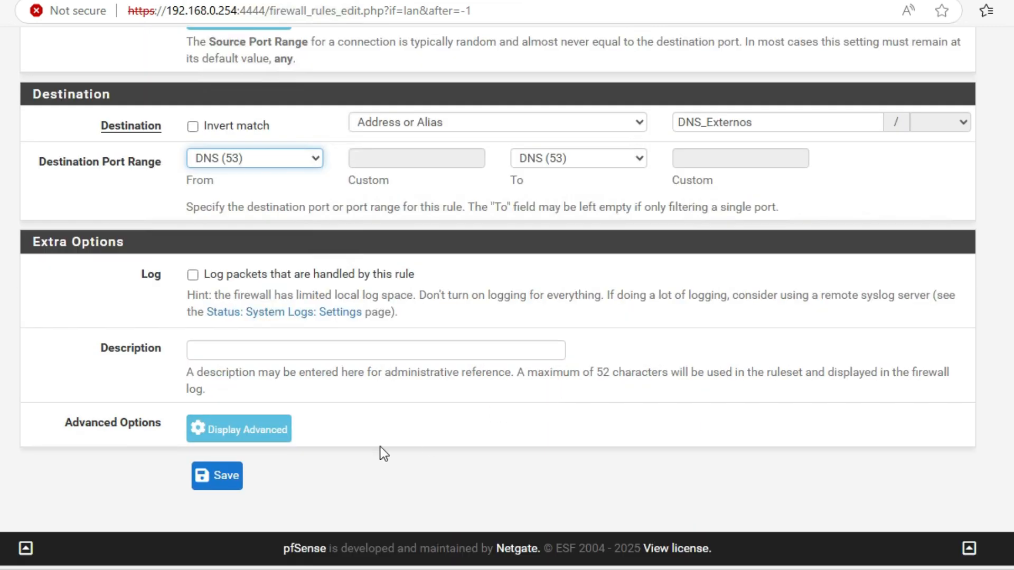
Step: Enter the description "Permitir Resolución Externa con Alias" for the rule
click(369, 350)
text(P)
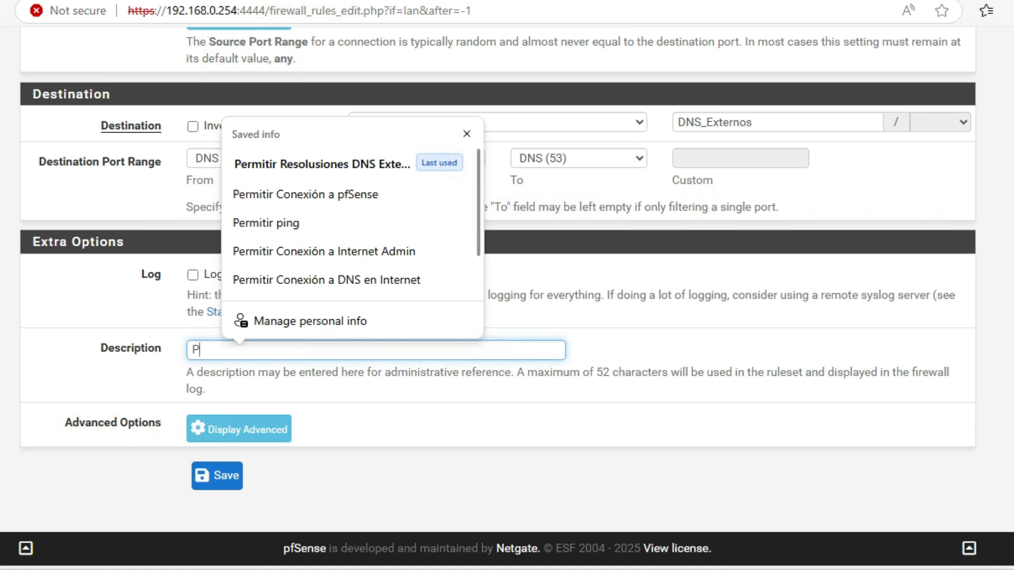
text(ermitir Resolusion )
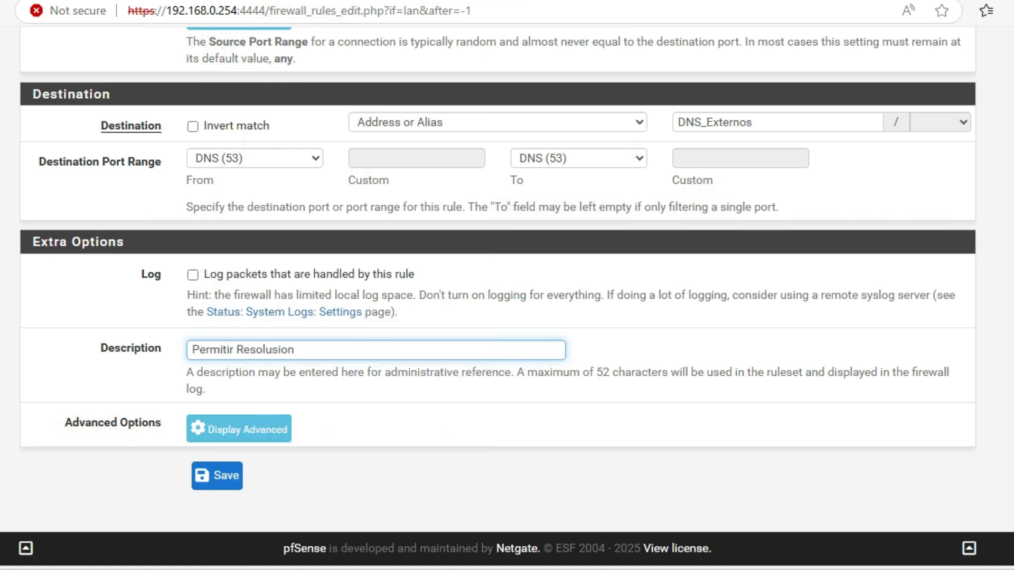
text(Externa con Alias)
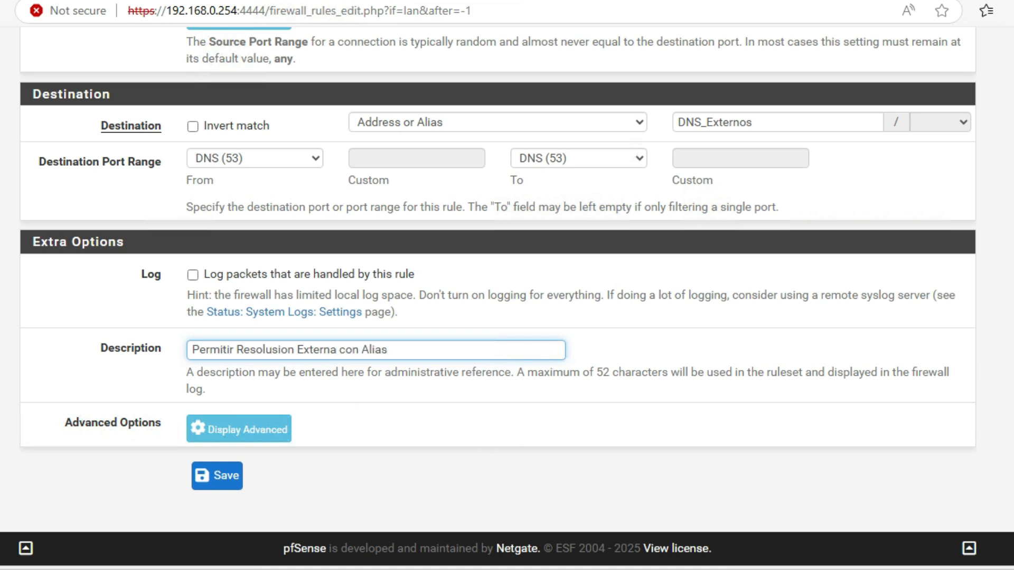
click(290, 351)
key(BackSpace)
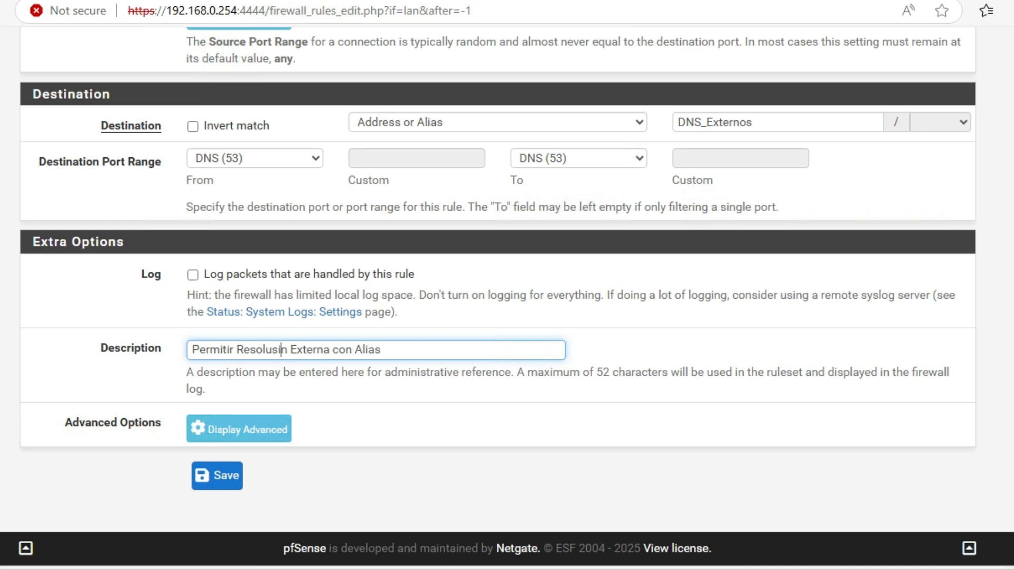
text(ó)
Step: Save the DNS rule and apply the firewall changes
scroll(449, 425, up, 10)
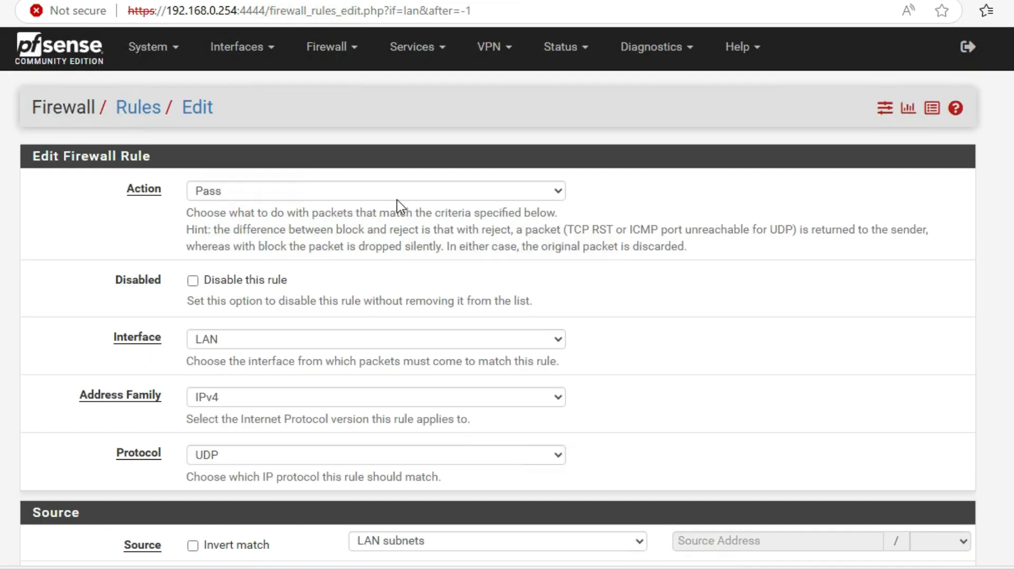
scroll(397, 200, down, 5)
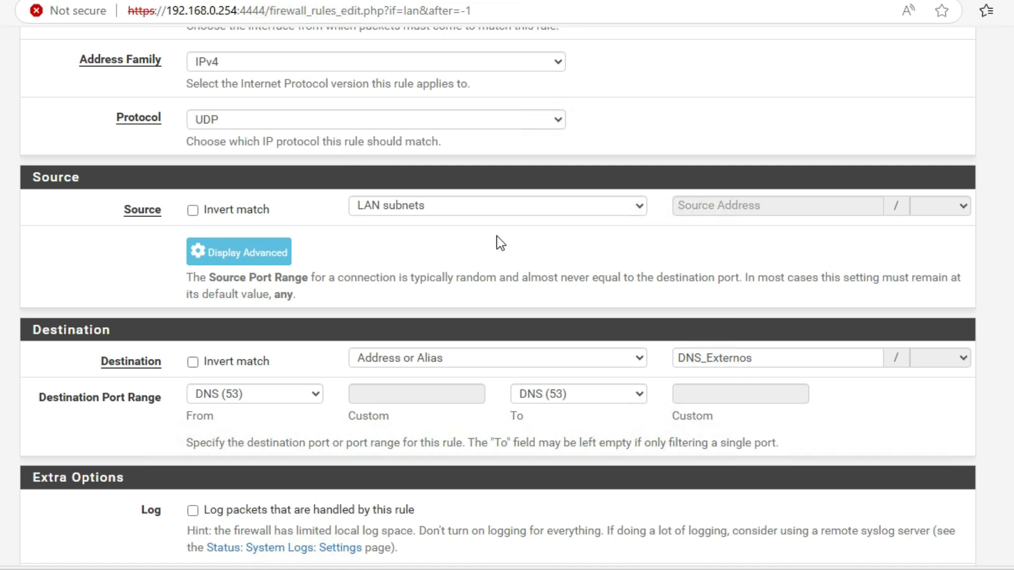
scroll(473, 229, down, 3)
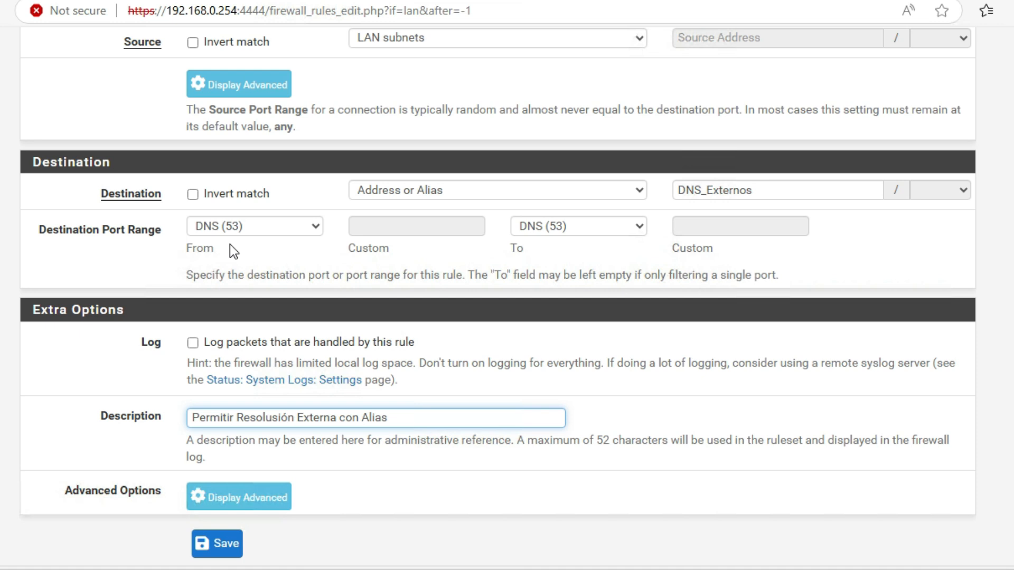
click(225, 543)
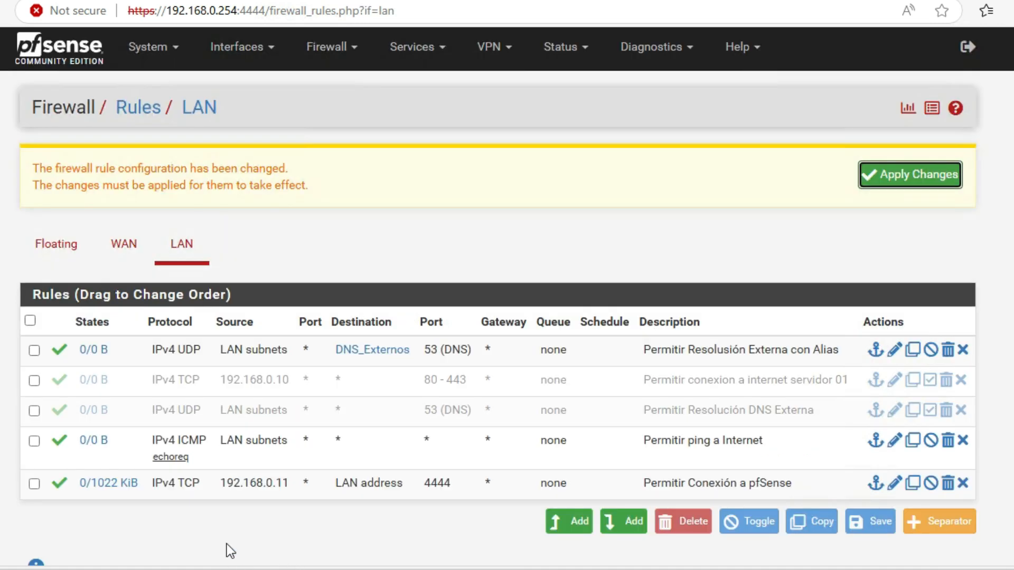
click(891, 176)
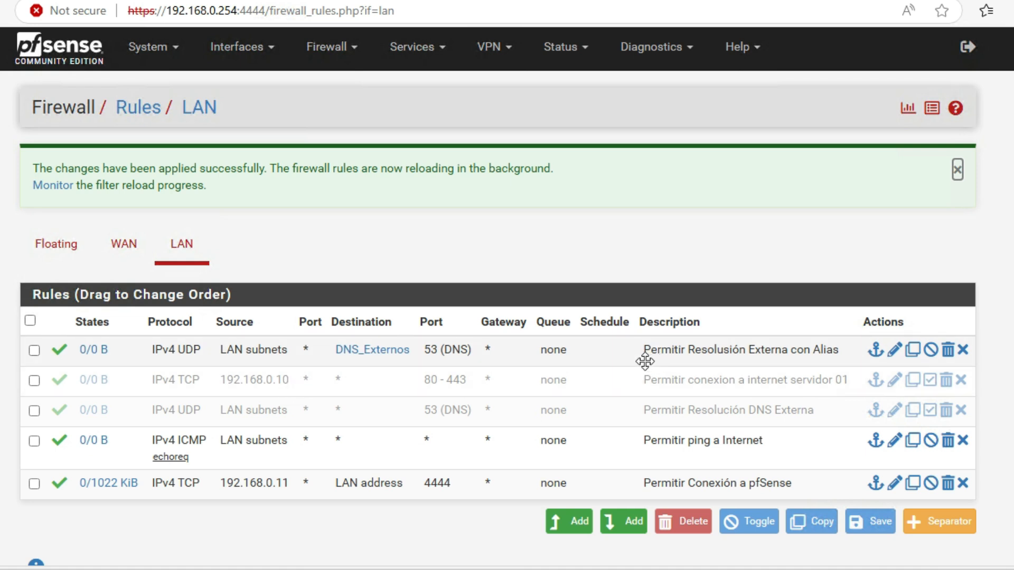
Step: Add another new LAN rule at the top and set its source to LAN subnets
click(571, 524)
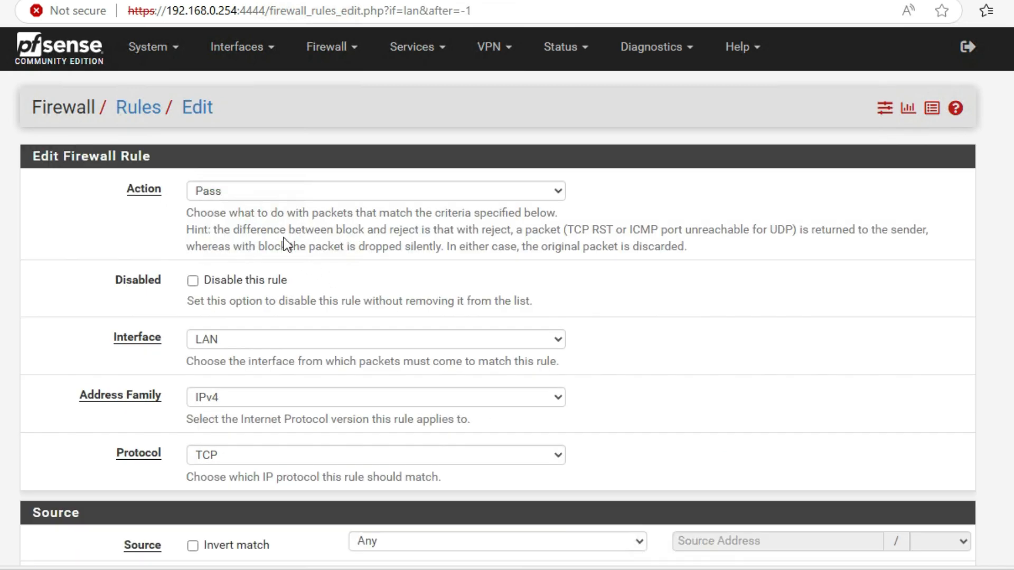
scroll(439, 262, down, 5)
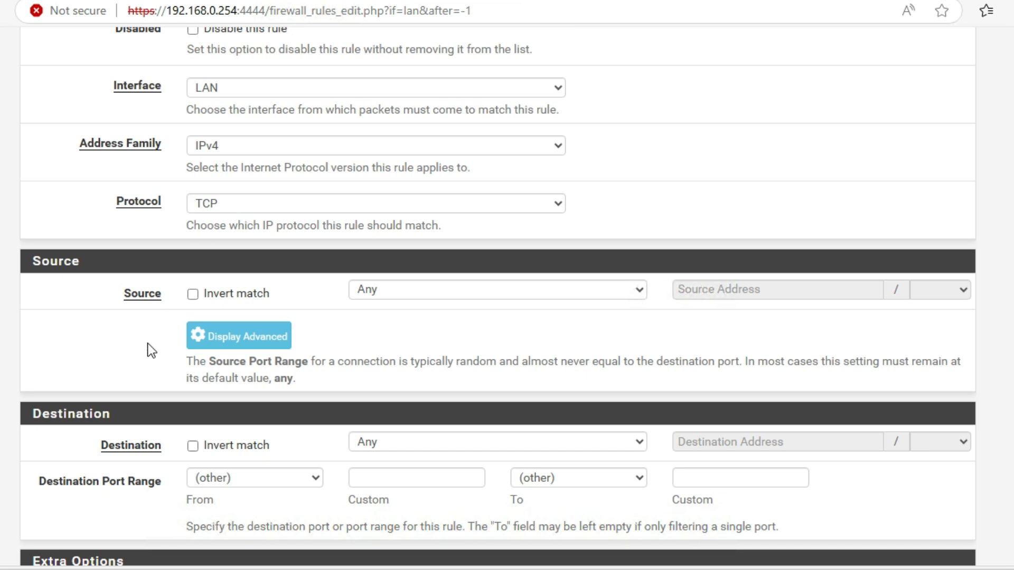
scroll(220, 312, down, 2)
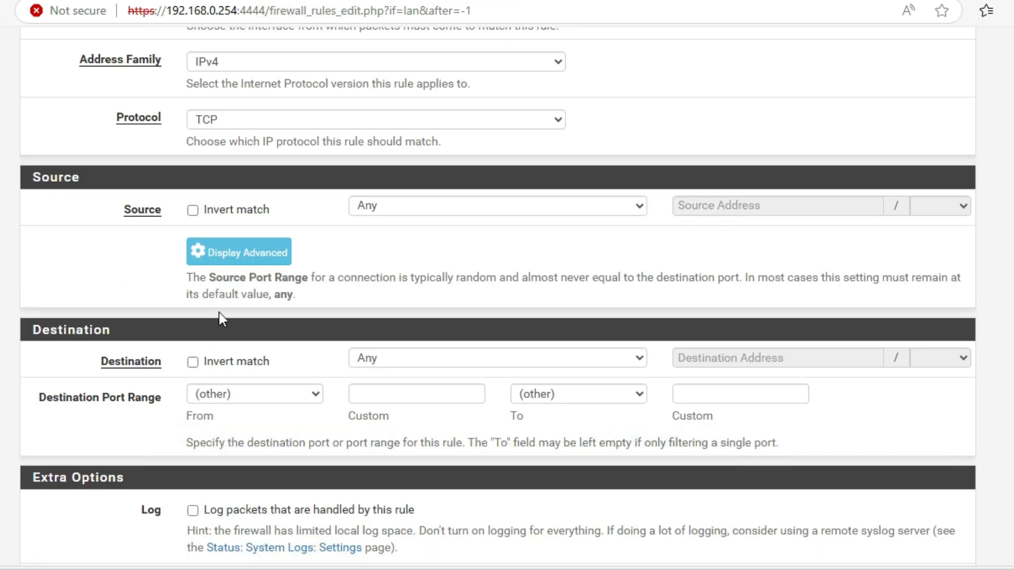
click(637, 206)
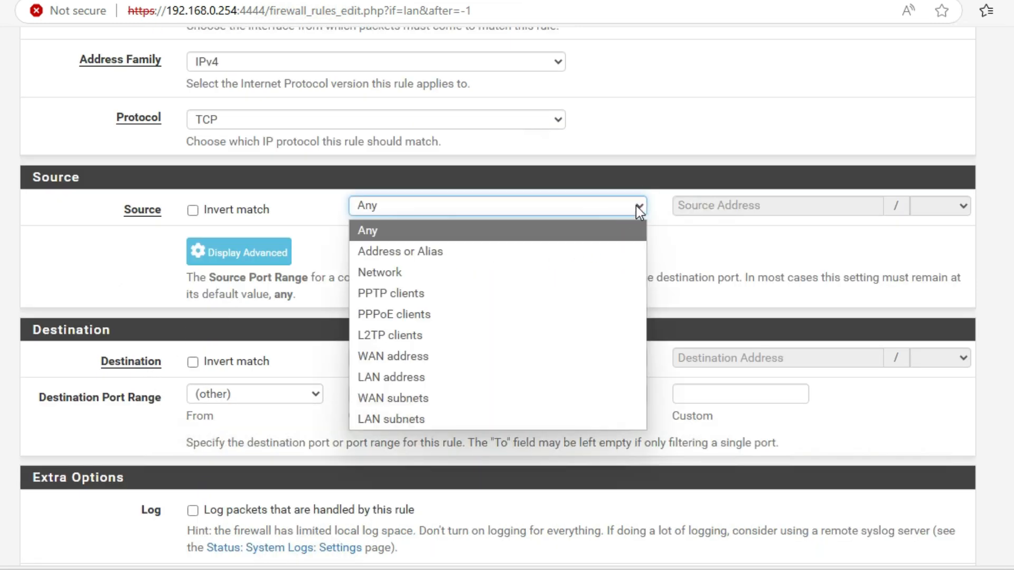
click(445, 417)
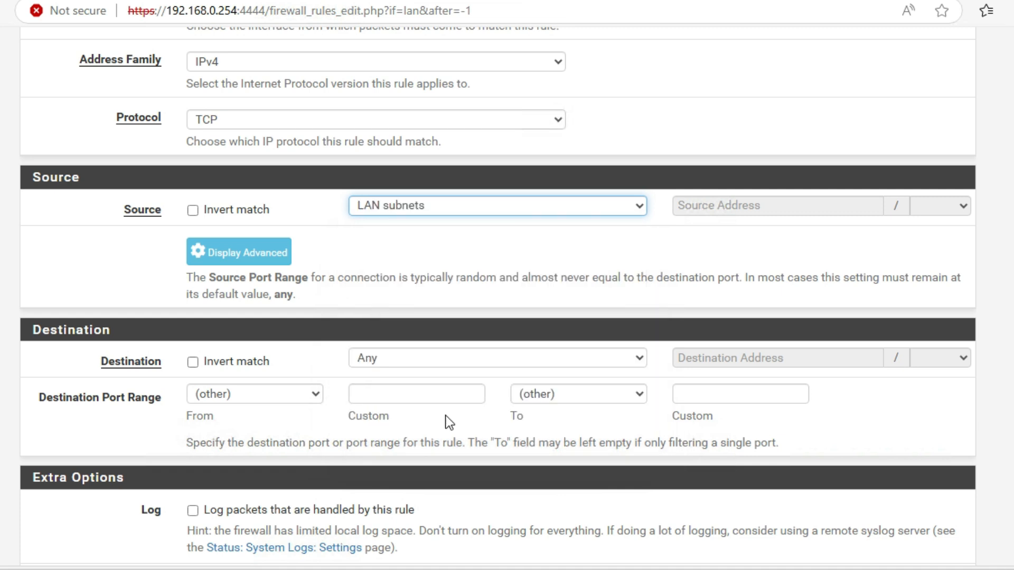
Step: Set the rule's destination port to the Navegacion_Web alias, leaving the destination as Any
scroll(499, 291, down, 2)
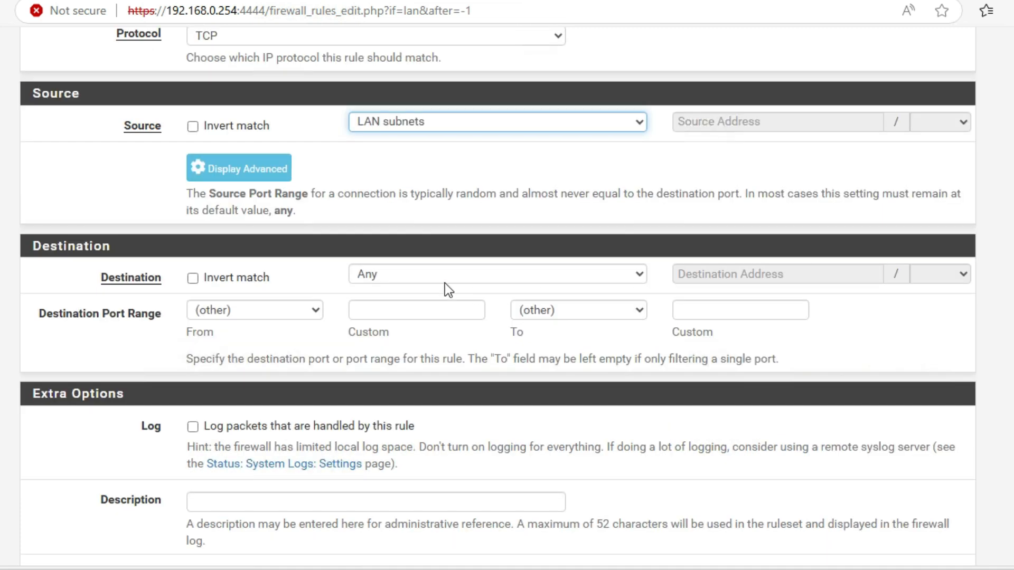
click(635, 274)
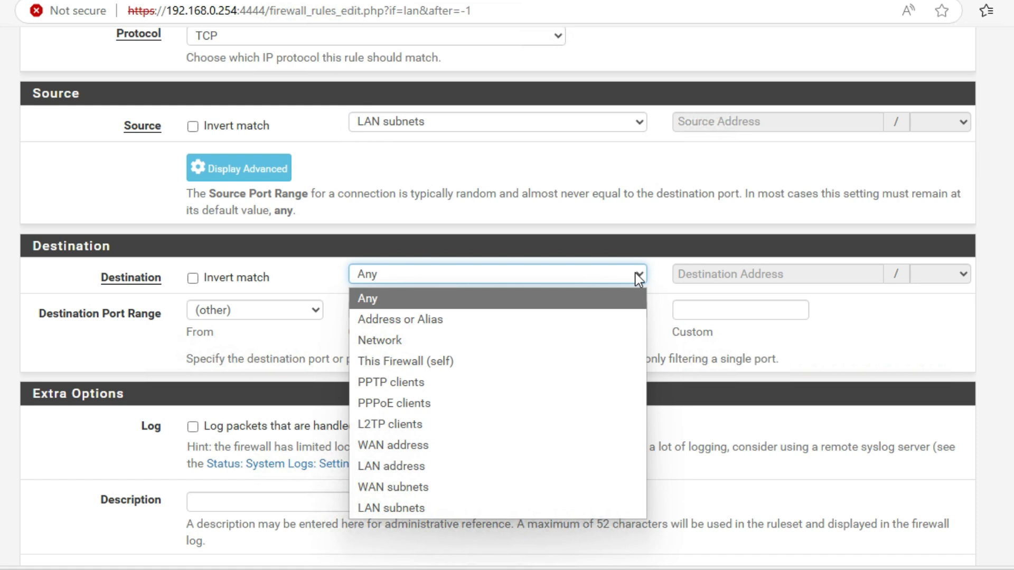
click(635, 274)
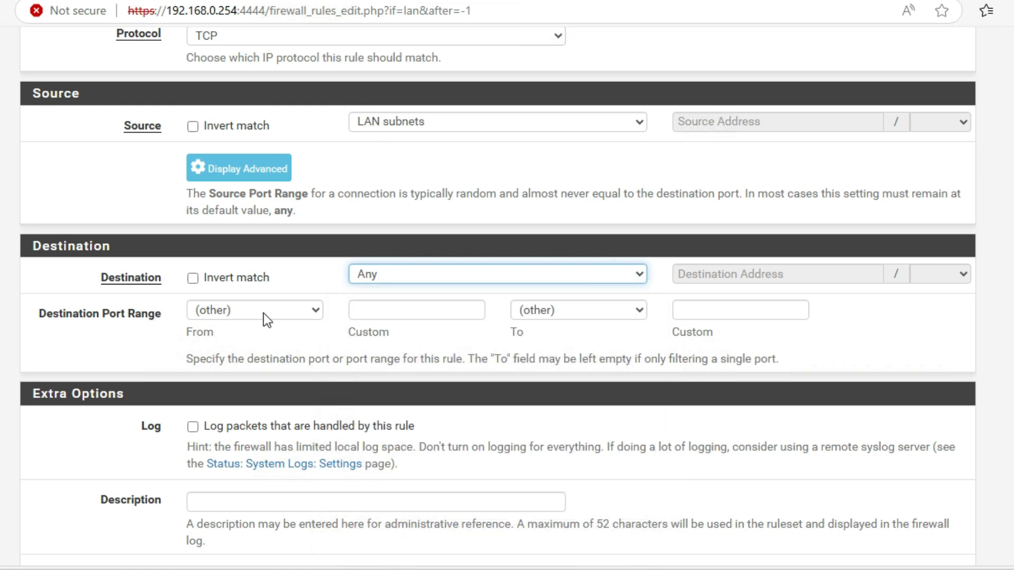
click(416, 309)
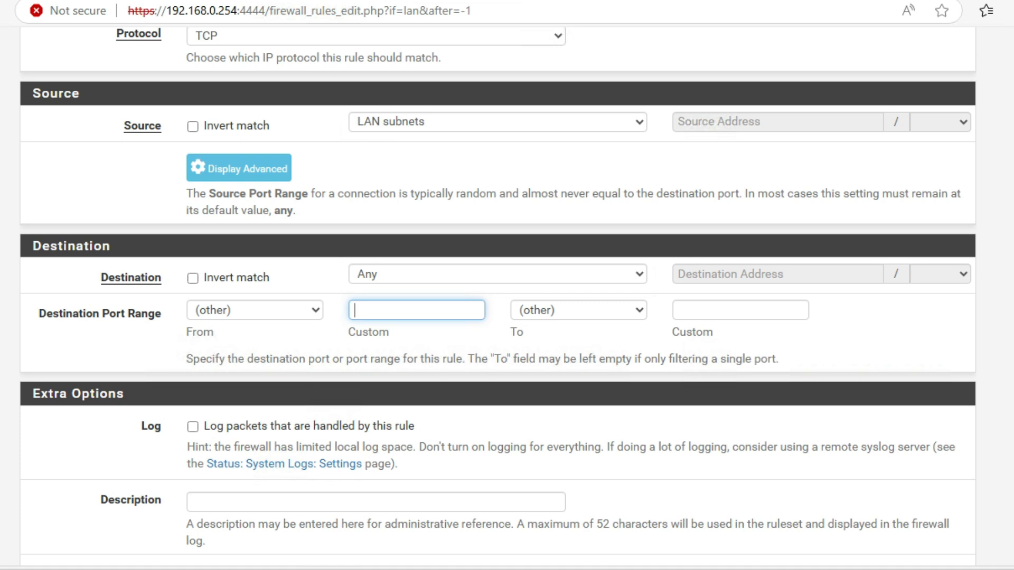
text(Navb)
key(BackSpace)
click(455, 334)
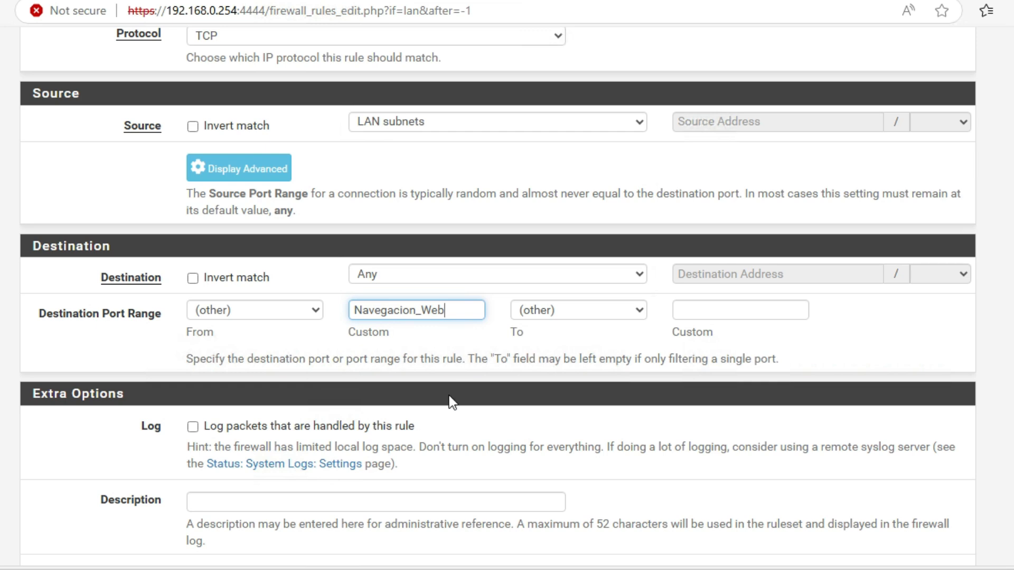
Step: Enter the description "Permitir Navegacion a internet con Alias" for the rule
scroll(452, 401, down, 3)
click(328, 350)
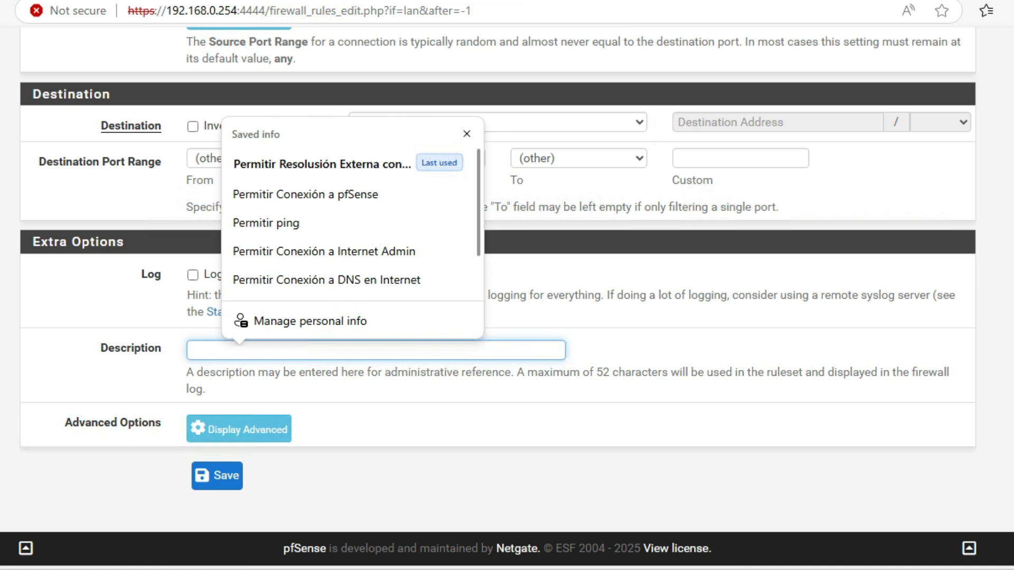
text(Permitir Navegacio)
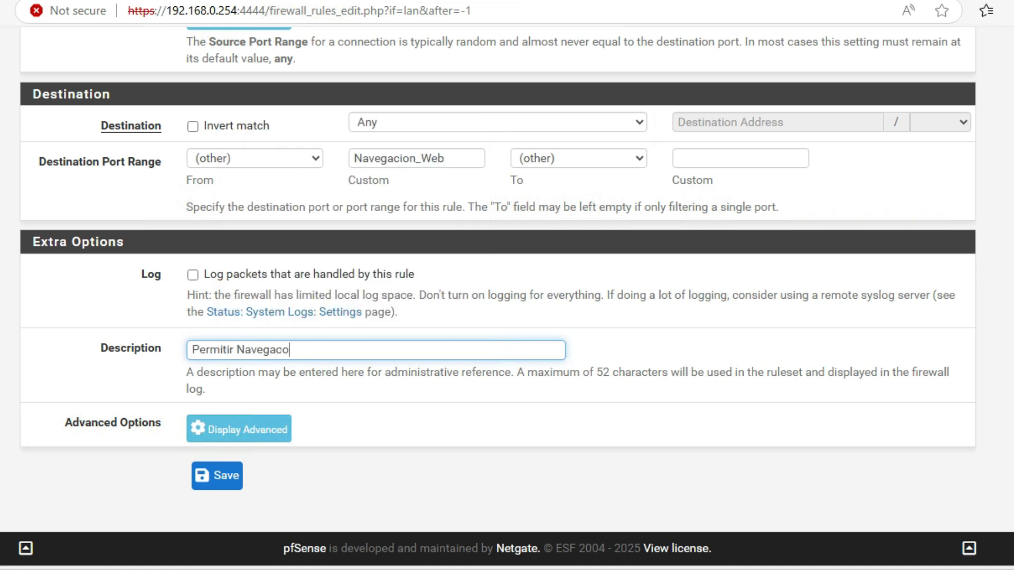
key(BackSpace)
text(ion a internet desde)
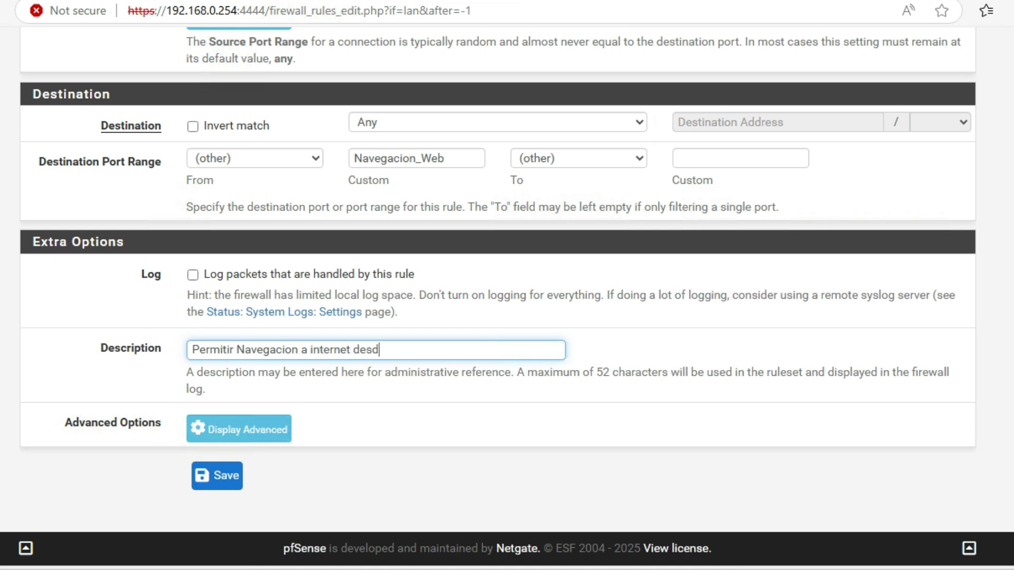
key(BackSpace)
key(BackSpace)
key(BackSpace)
key(BackSpace)
key(BackSpace)
text(con Alias)
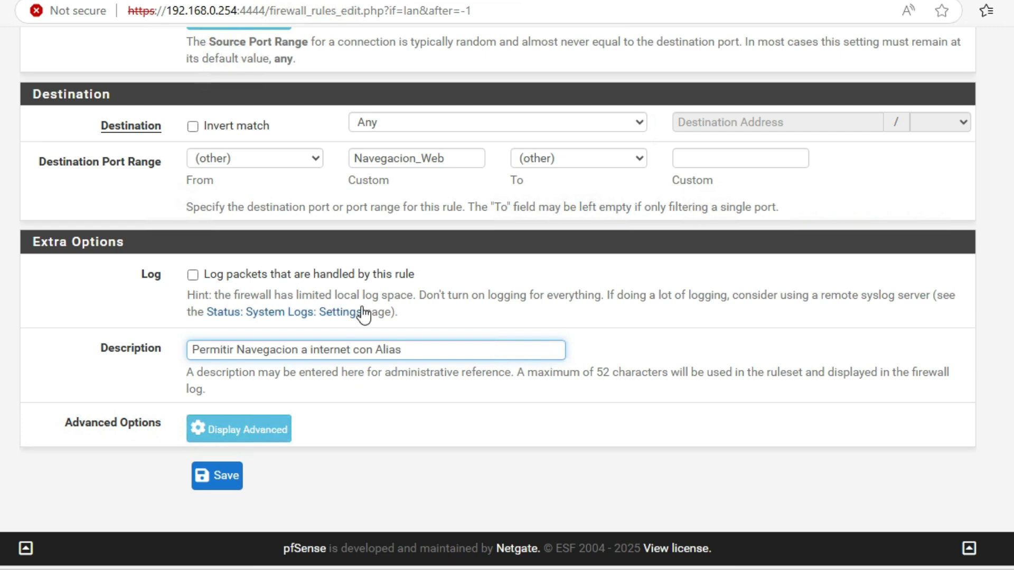
Step: Save the web browsing rule and apply the firewall changes
scroll(504, 370, up, 6)
scroll(504, 372, up, 5)
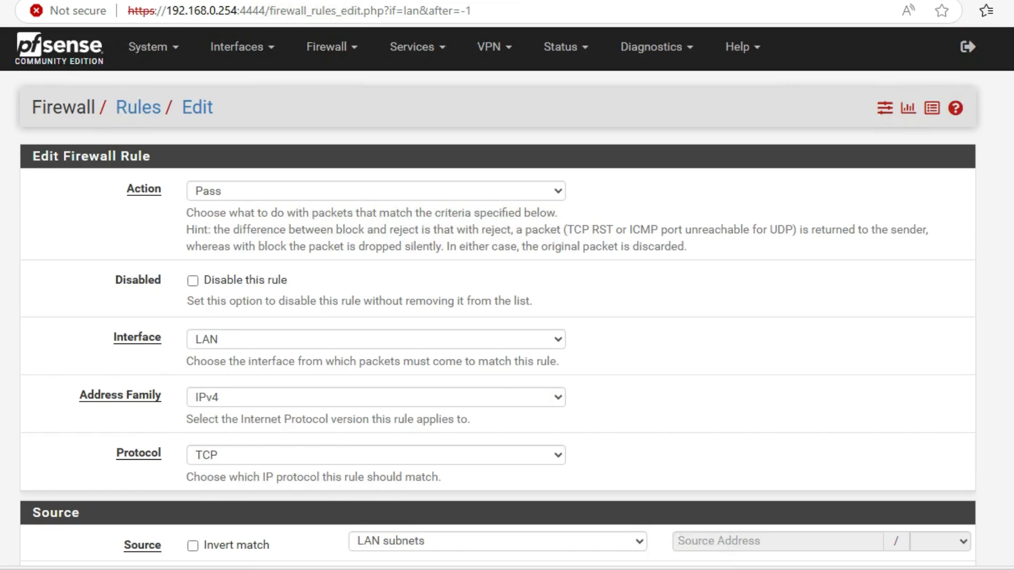
scroll(238, 197, down, 5)
scroll(269, 229, down, 3)
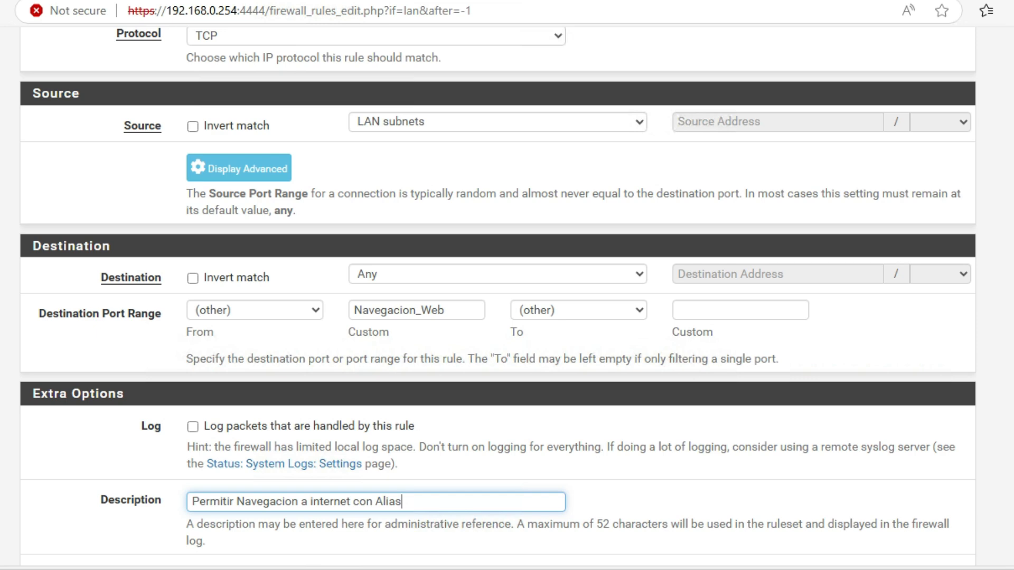
scroll(420, 321, down, 3)
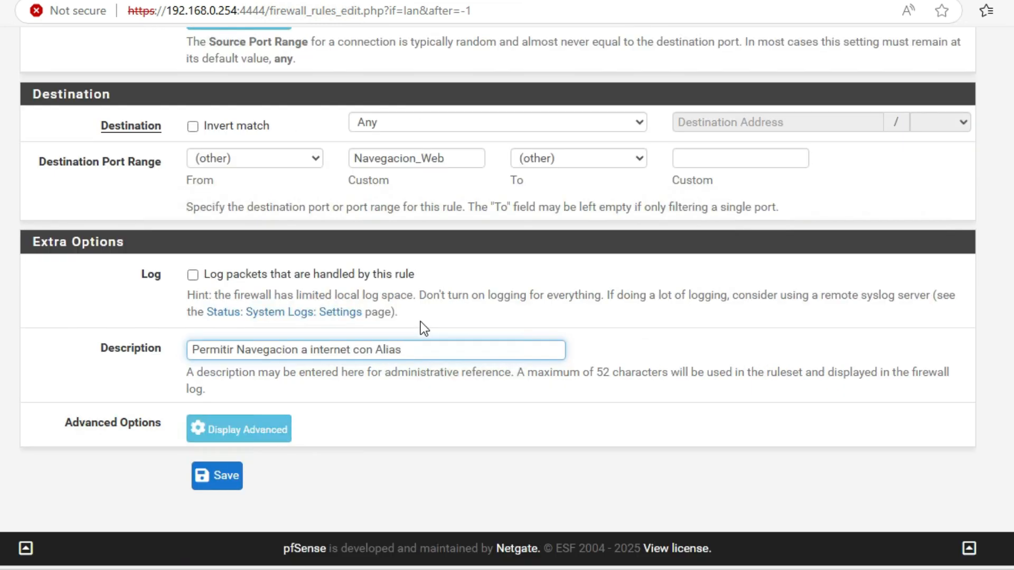
click(226, 476)
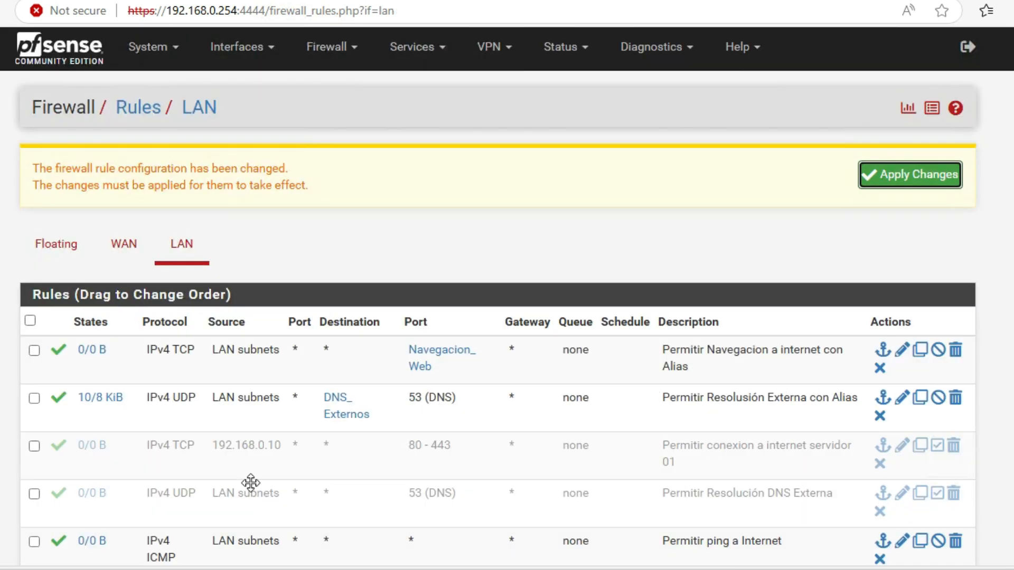
click(902, 177)
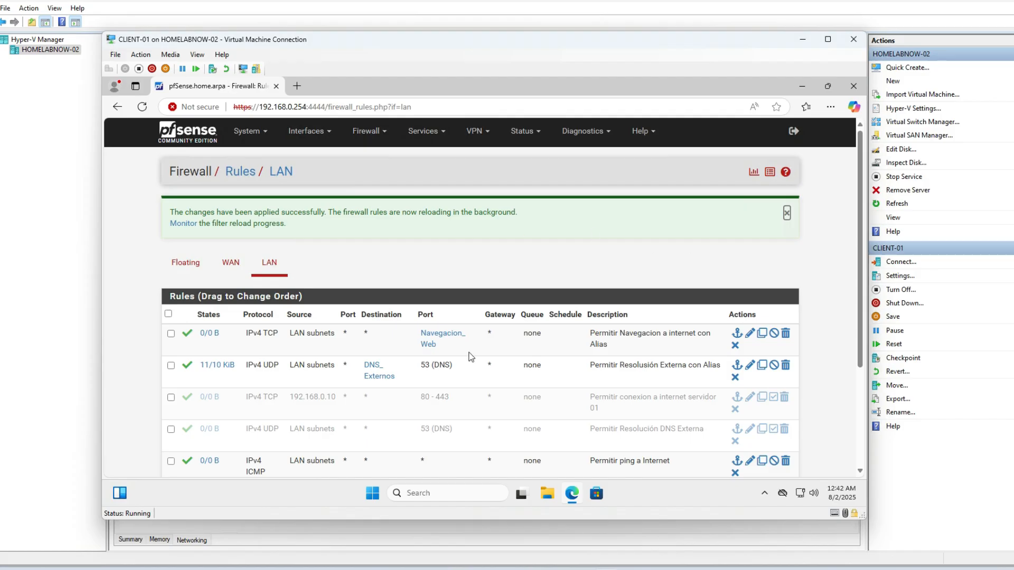
Step: Switch to Hyper-V Manager, connect to the WinServer2025 virtual machine and sign in with the Administrator password
click(48, 139)
click(156, 104)
right_click(156, 104)
click(186, 107)
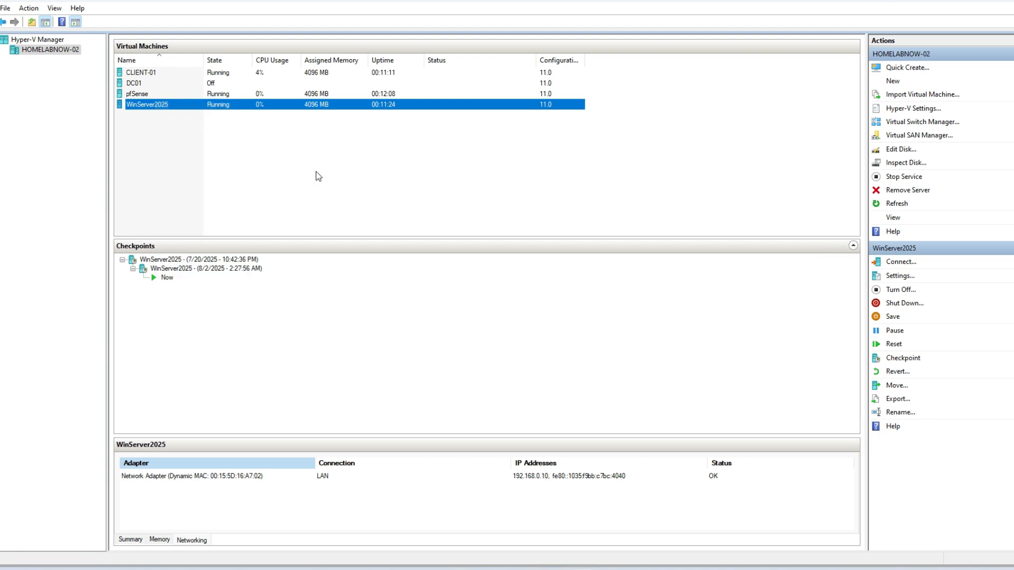
click(322, 222)
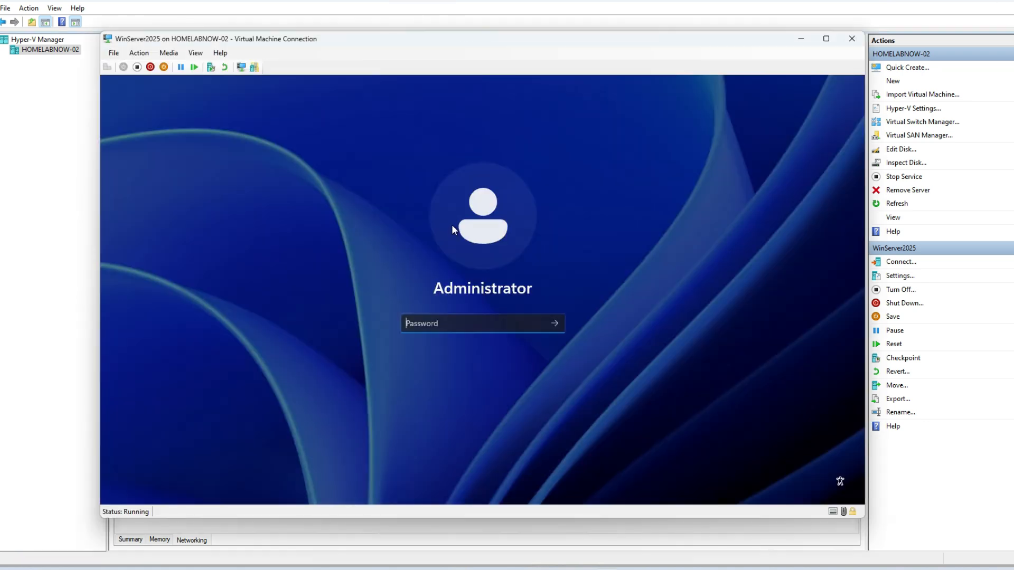
text(********)
key(Return)
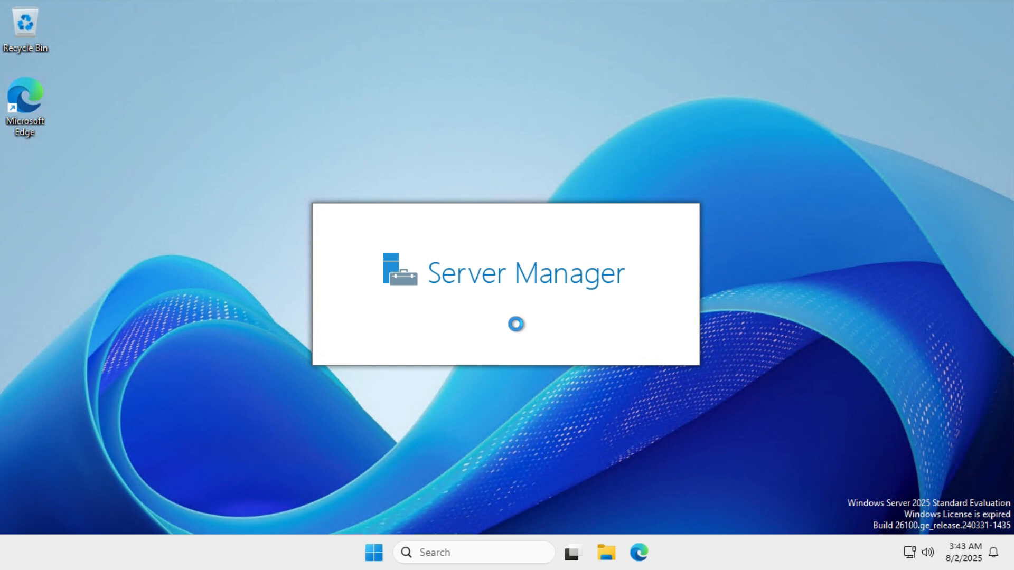
Step: Open a Command Prompt on the server through the Run dialog with cmd
key(super+r)
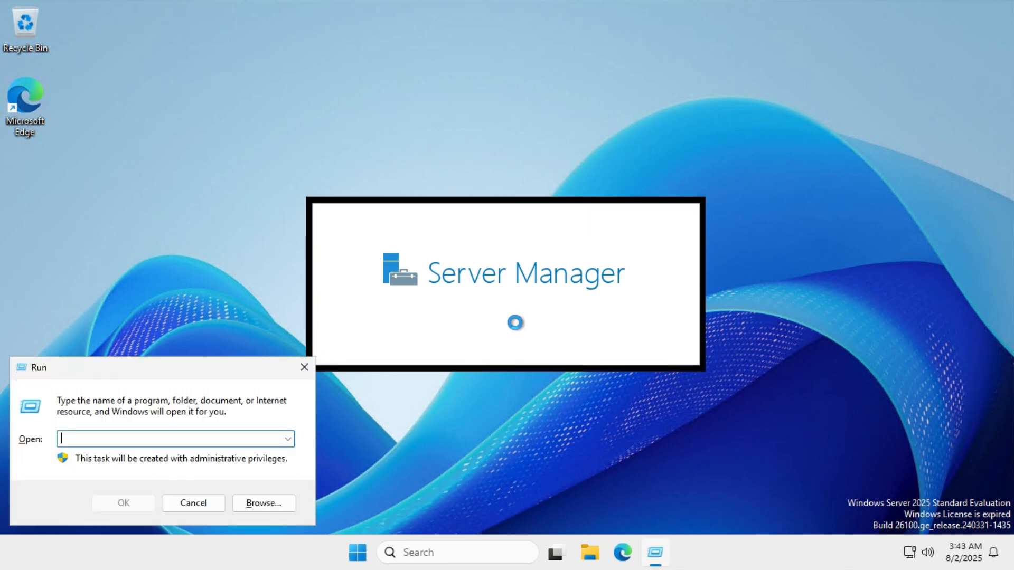
text(cmd)
key(Return)
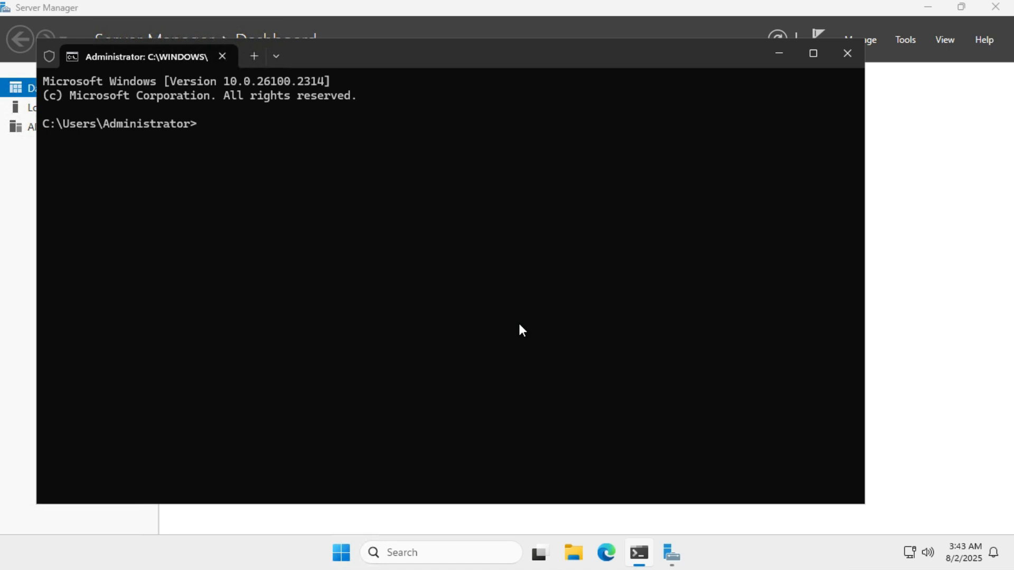
Step: Ping 8.8.8.8 from the command prompt to test internet connectivity
text(ping 8.8.8.8)
key(Return)
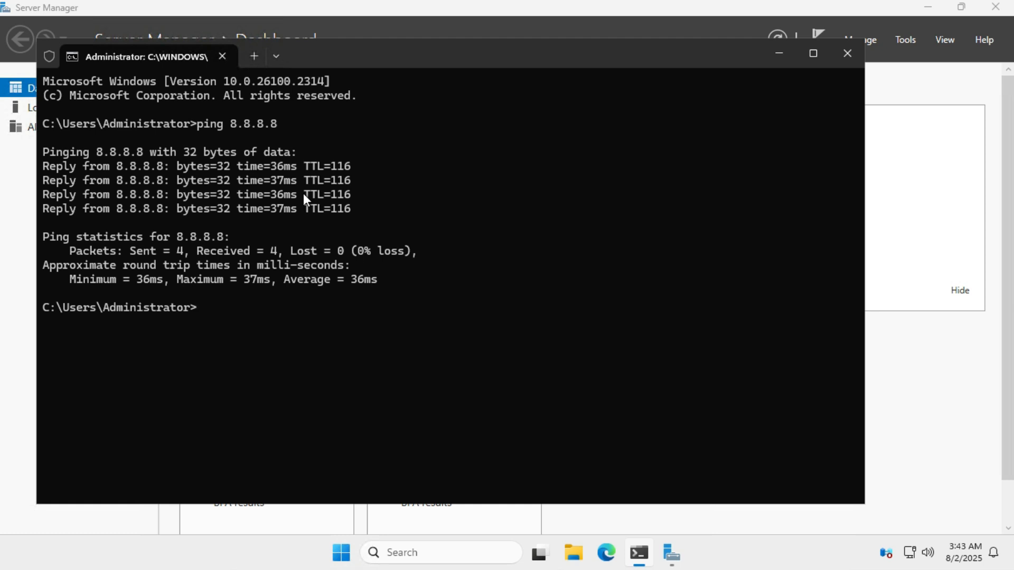
Step: Reuse the ping command to ping google.com instead
key(Up)
key(BackSpace)
key(BackSpace)
key(BackSpace)
key(BackSpace)
key(BackSpace)
key(BackSpace)
key(BackSpace)
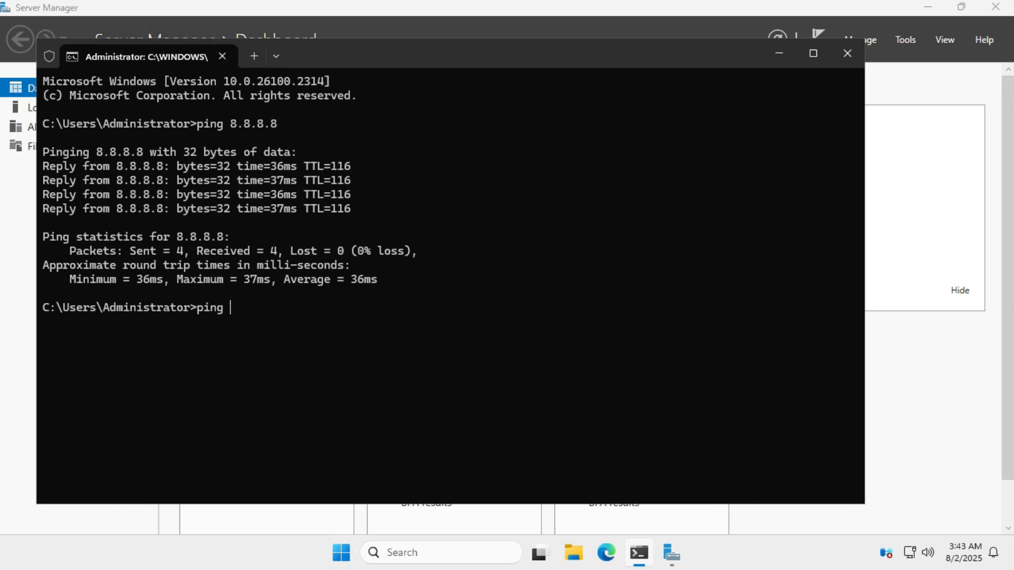
text(google.com)
key(Return)
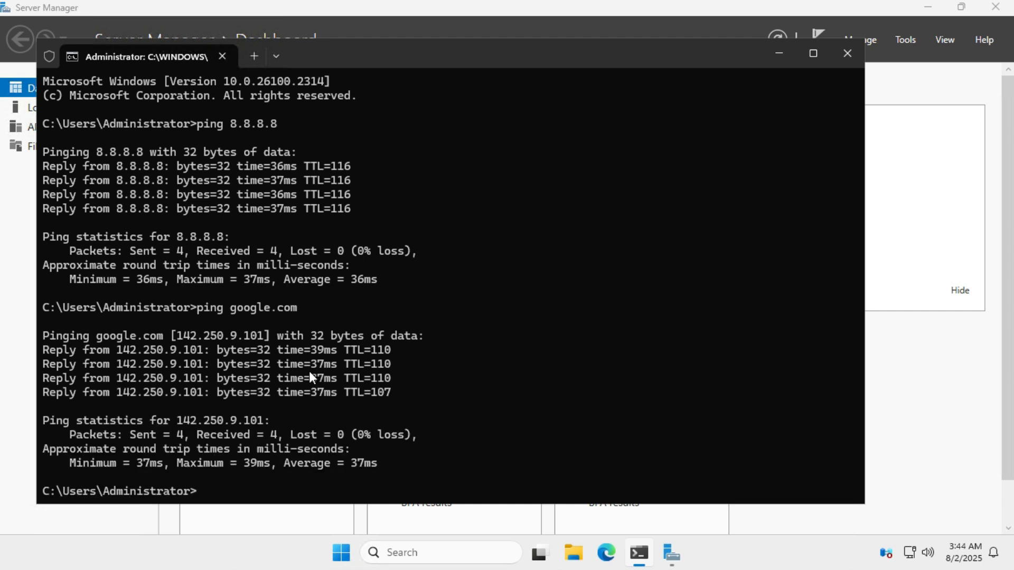
Step: Run nslookup and query google.com to test DNS resolution
text(nslookup)
key(Return)
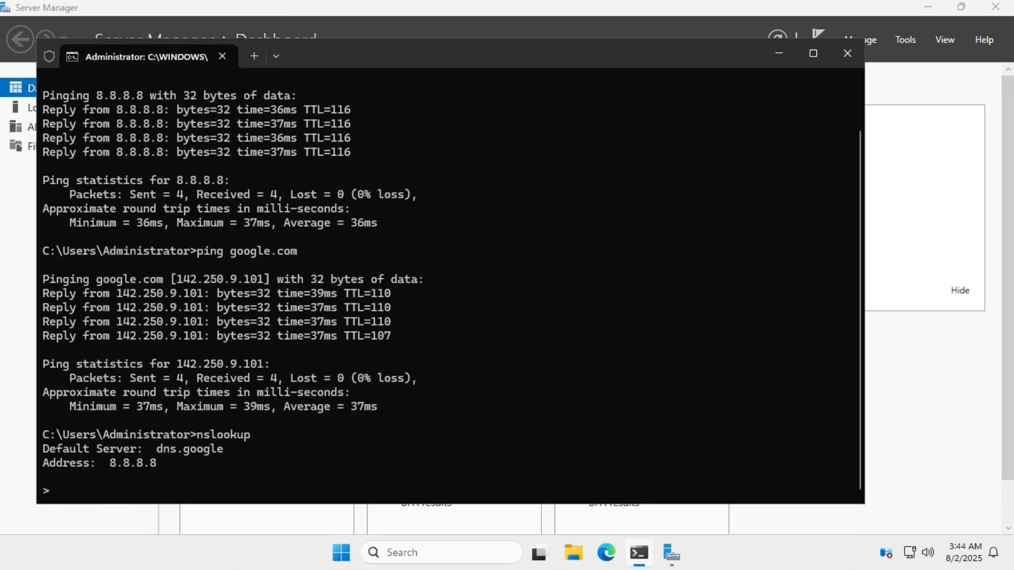
text(google.com)
key(Return)
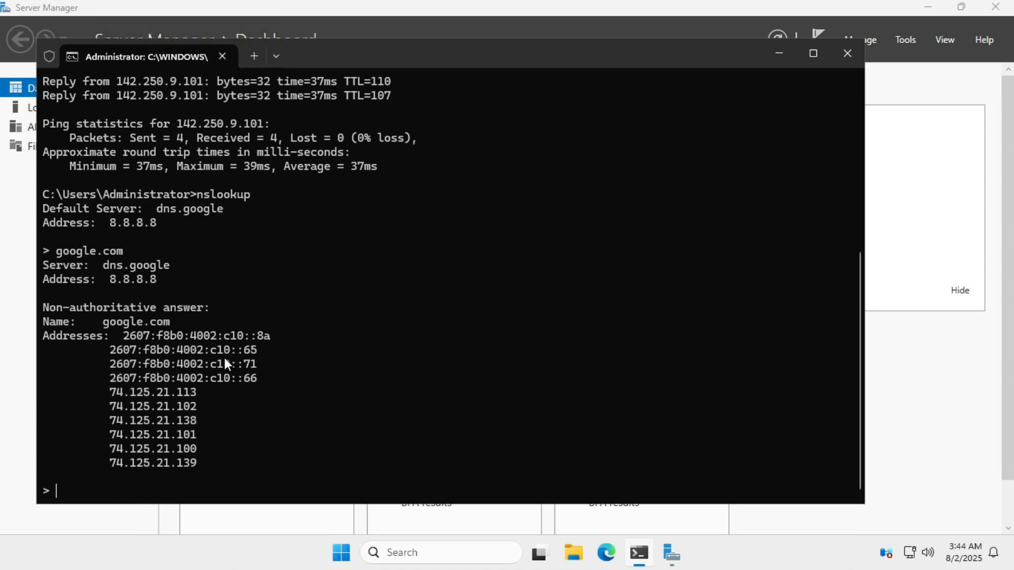
scroll(251, 368, up, 3)
scroll(252, 368, down, 3)
Step: Open Edge and browse to google.com
click(612, 555)
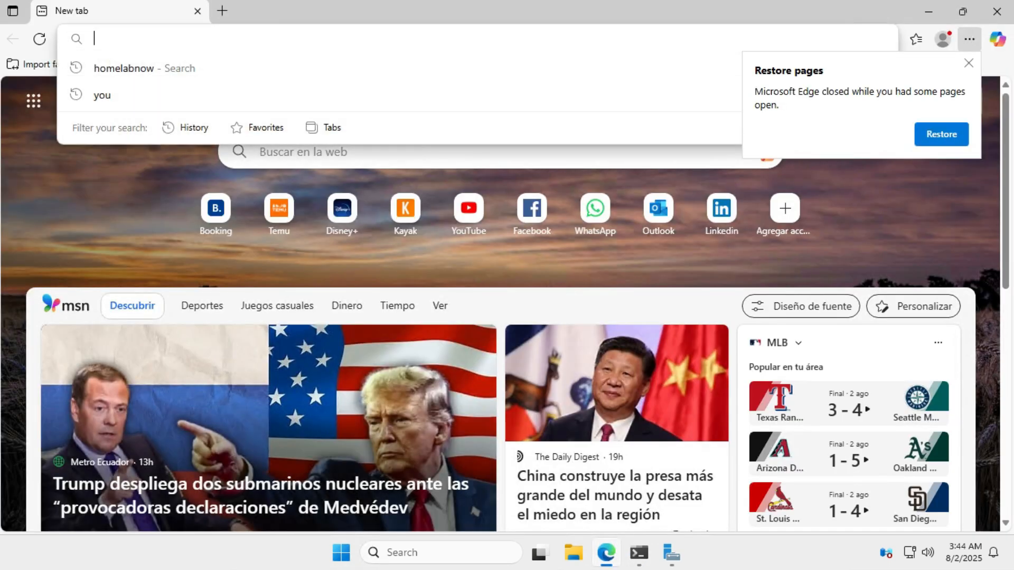
text(google.co)
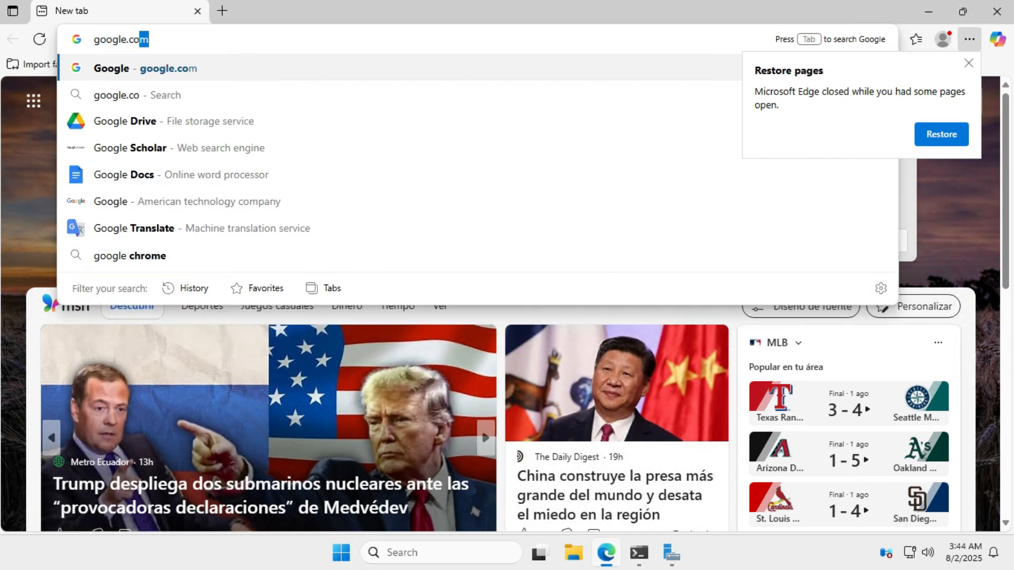
key(Return)
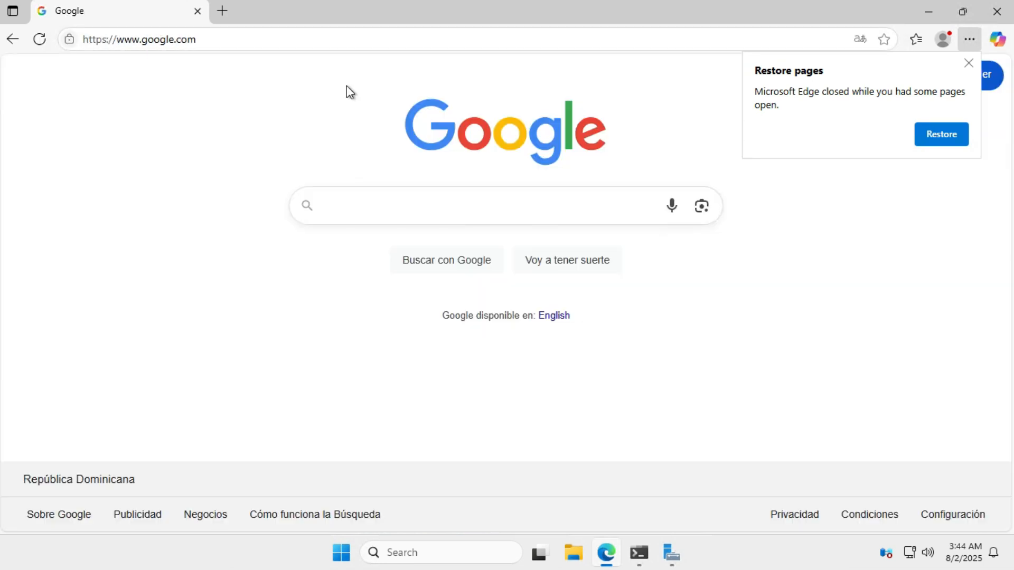
Step: Dismiss the restore pages prompt, browse to homelabnow.com and scroll through the page
click(970, 62)
click(362, 33)
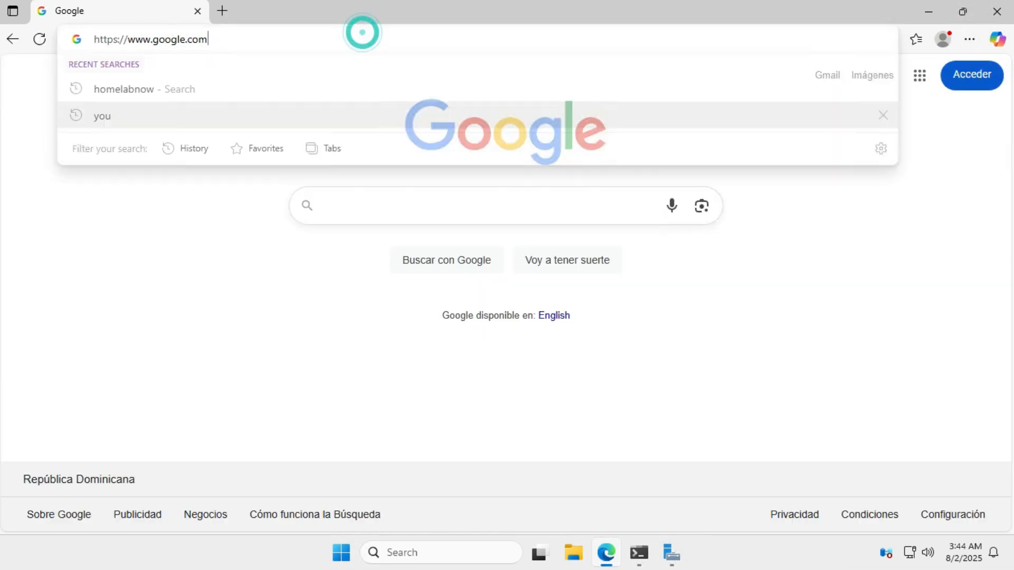
text(home)
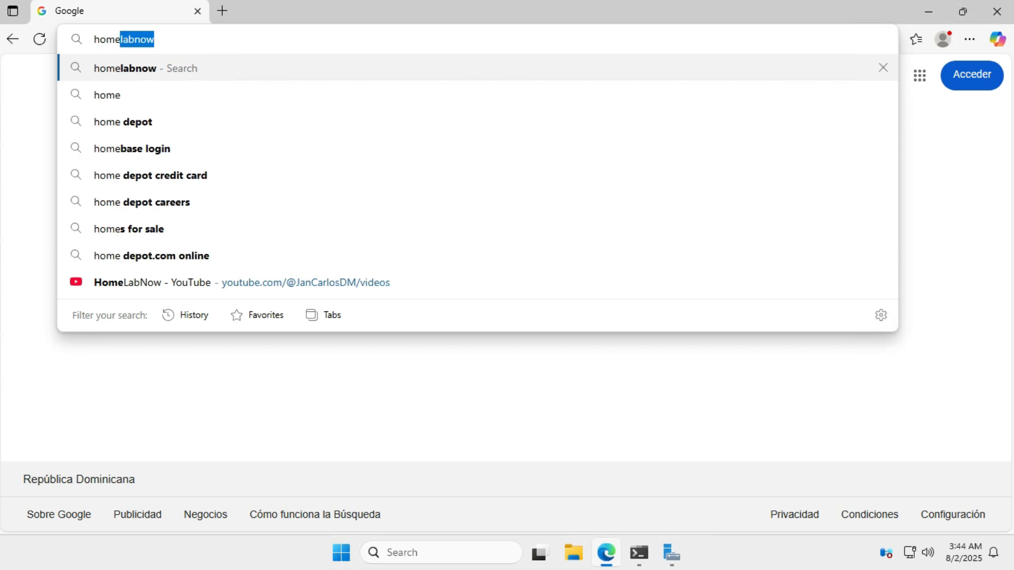
text(labnow.com)
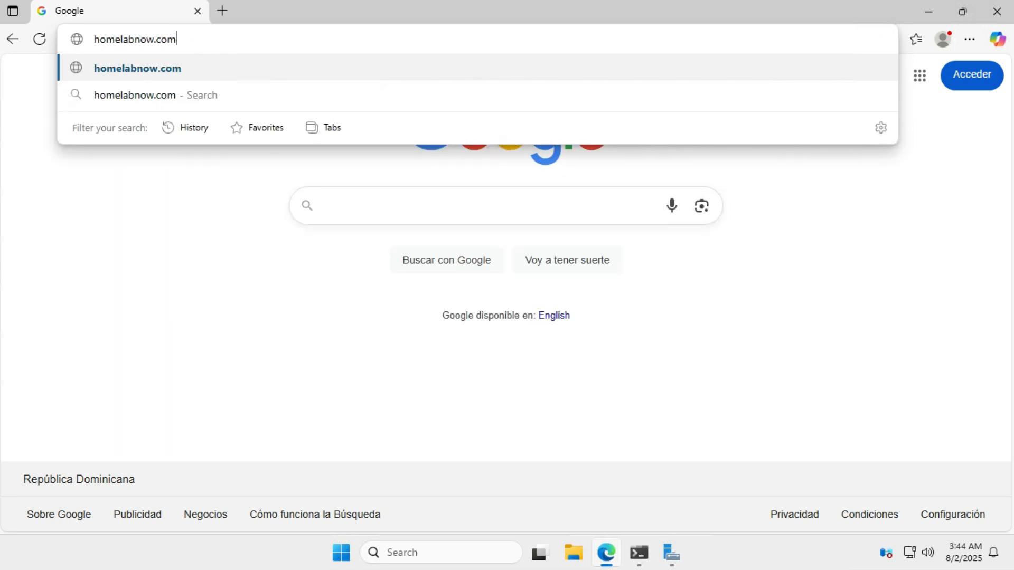
key(Return)
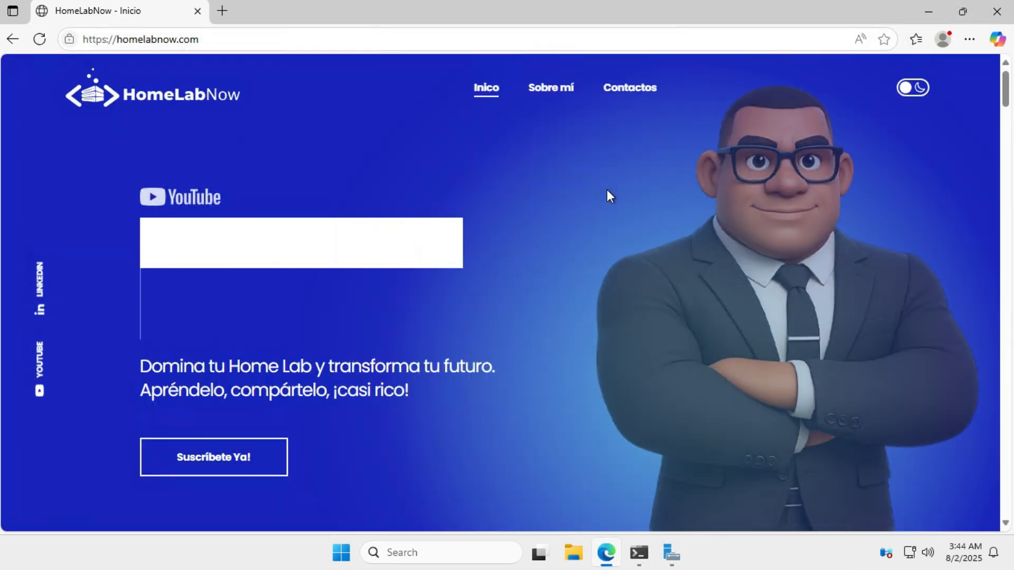
scroll(607, 195, down, 20)
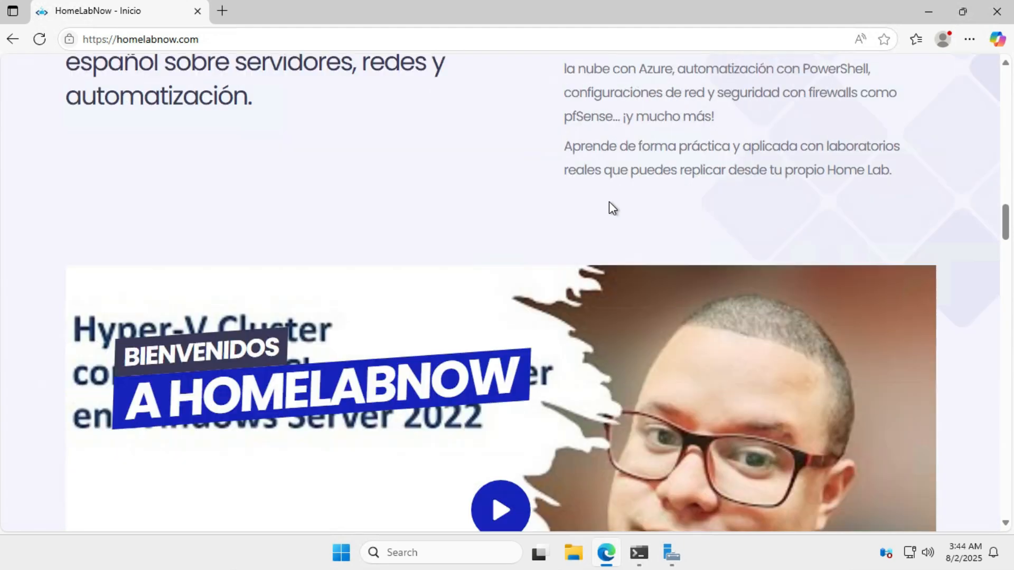
scroll(609, 201, up, 3)
scroll(611, 201, up, 20)
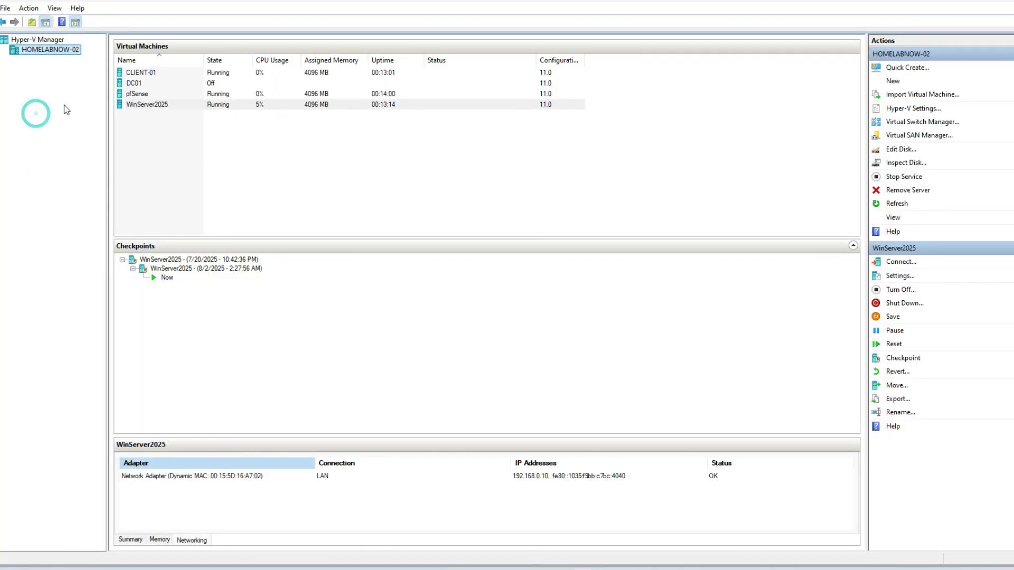
Step: Connect to the CLIENT-01 virtual machine and reload the pfSense LAN rules page, resubmitting the form
right_click(155, 73)
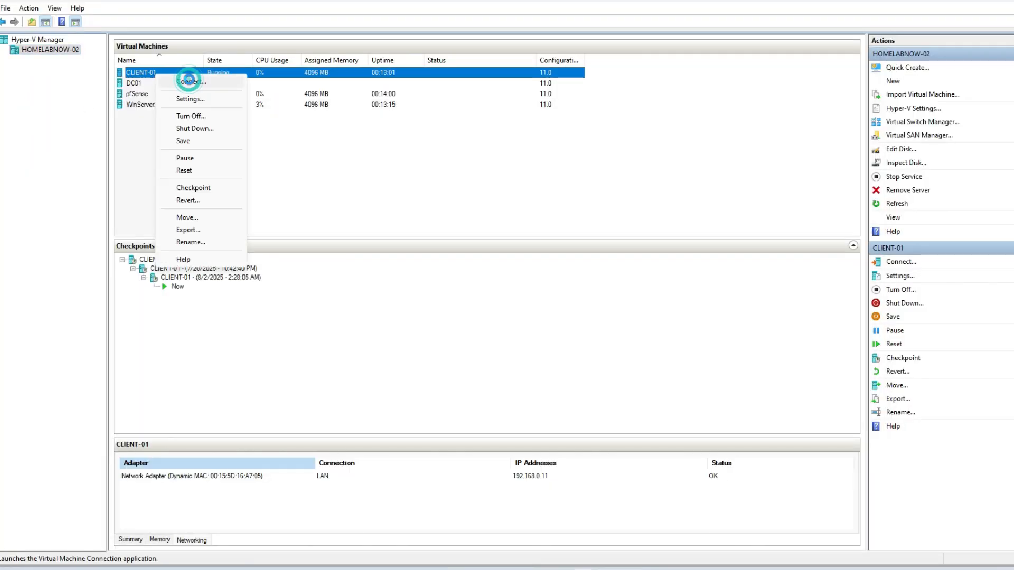
click(178, 79)
mouse_move(226, 368)
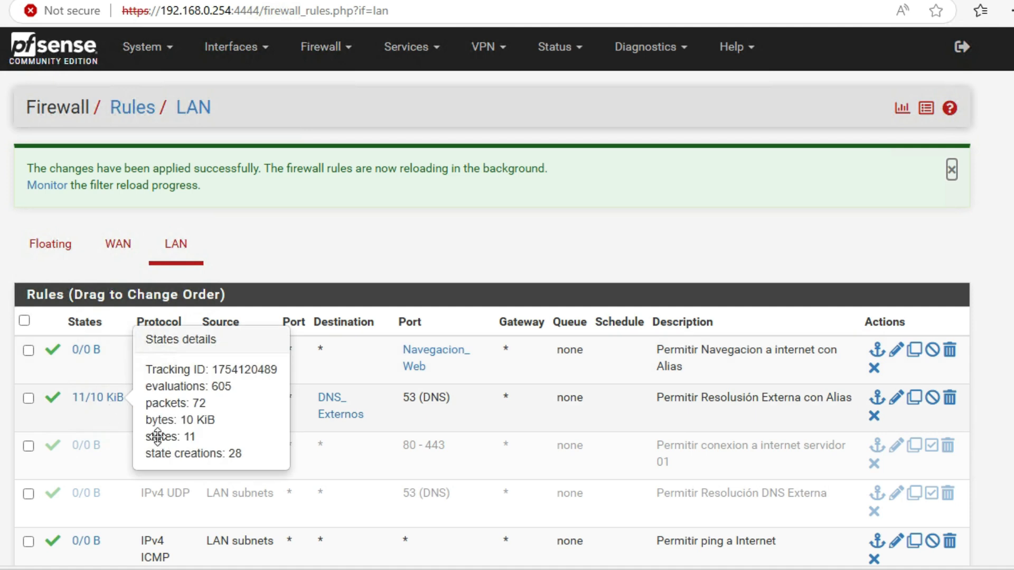
key(F5)
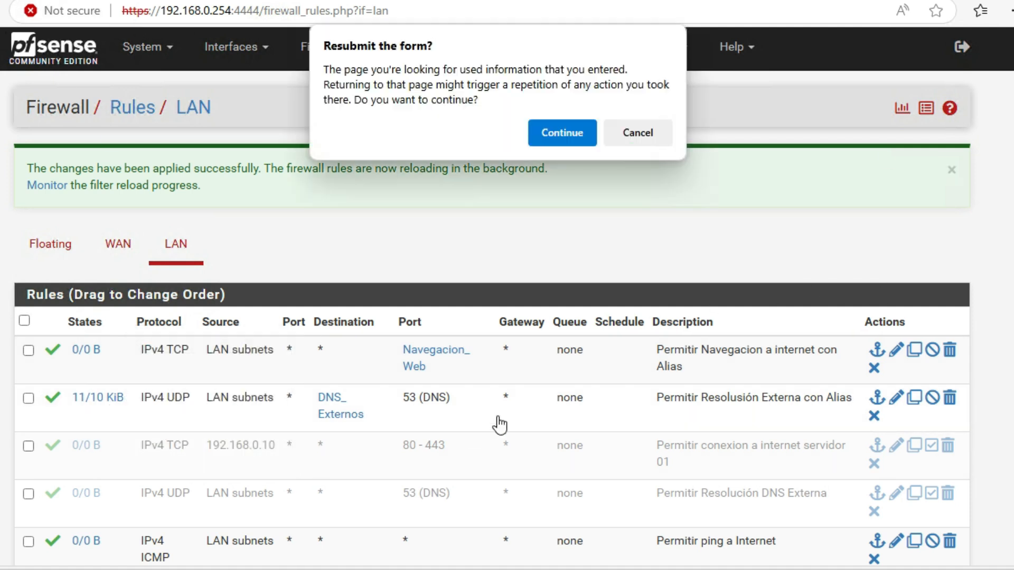
click(560, 132)
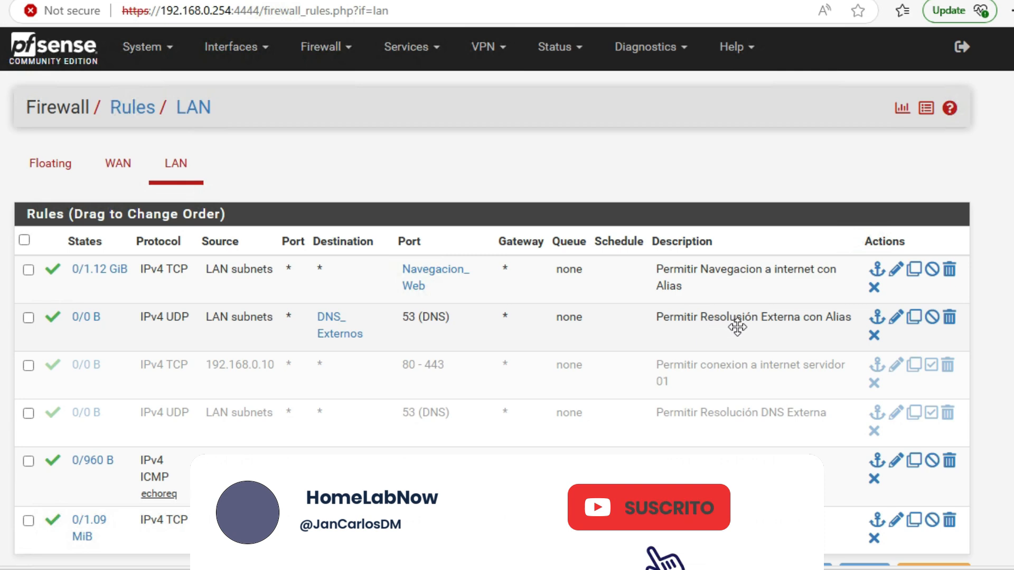
Step: Correct the DNS rule's description to "Permitir Resolución Externa con Alias", save it and apply the changes
click(896, 319)
scroll(432, 291, down, 12)
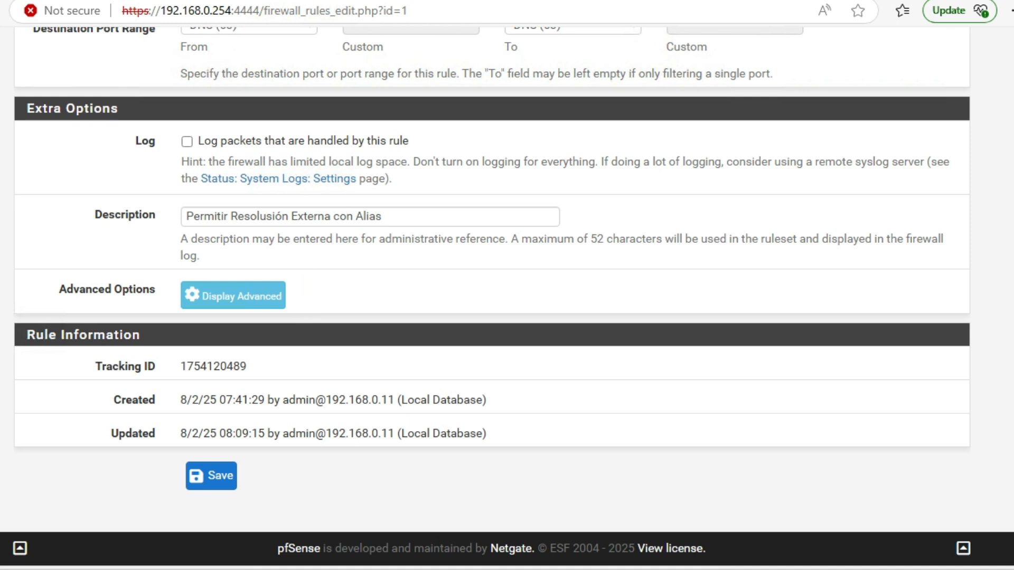
drag(266, 217, 271, 216)
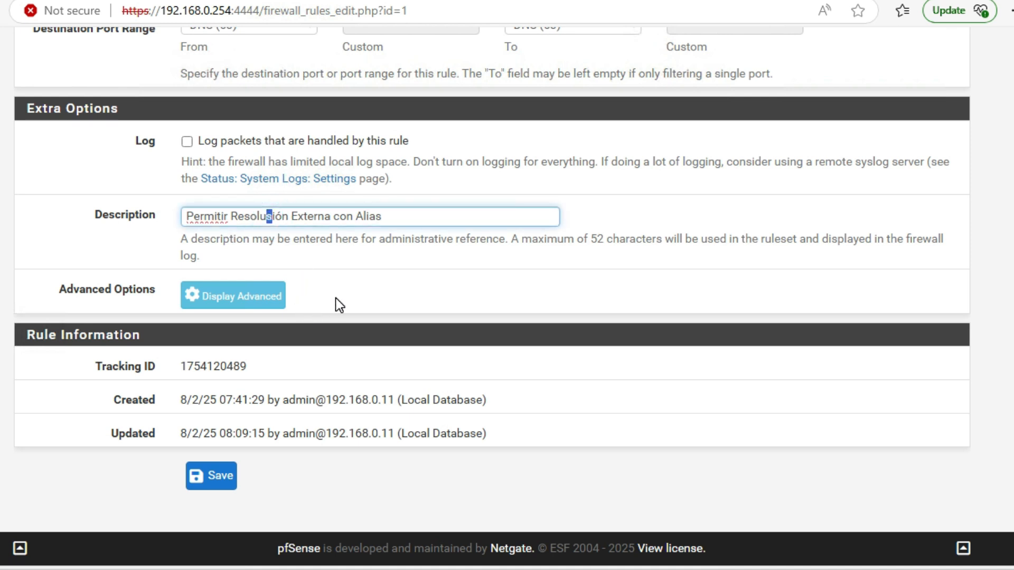
text(c)
click(211, 477)
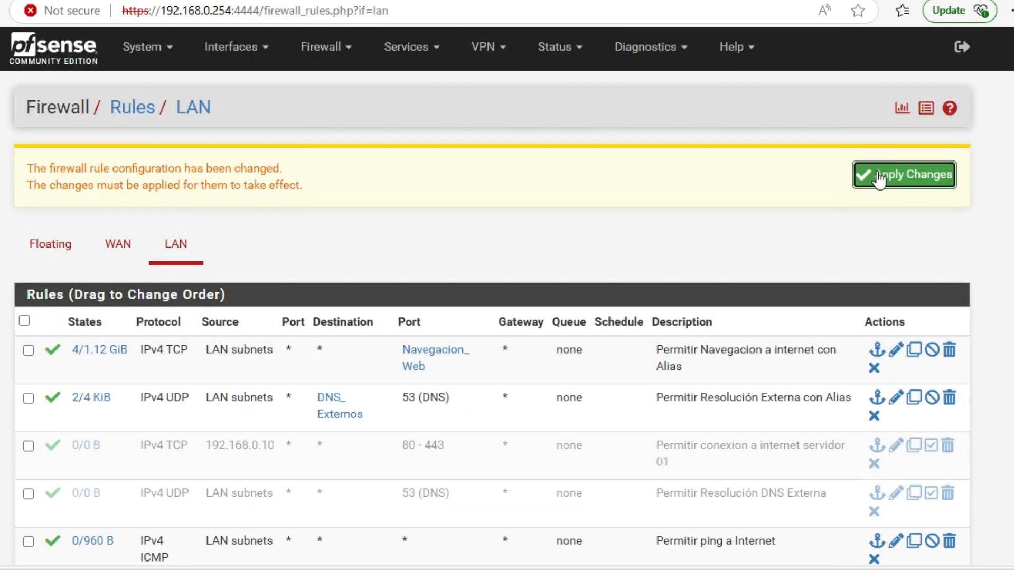
click(878, 177)
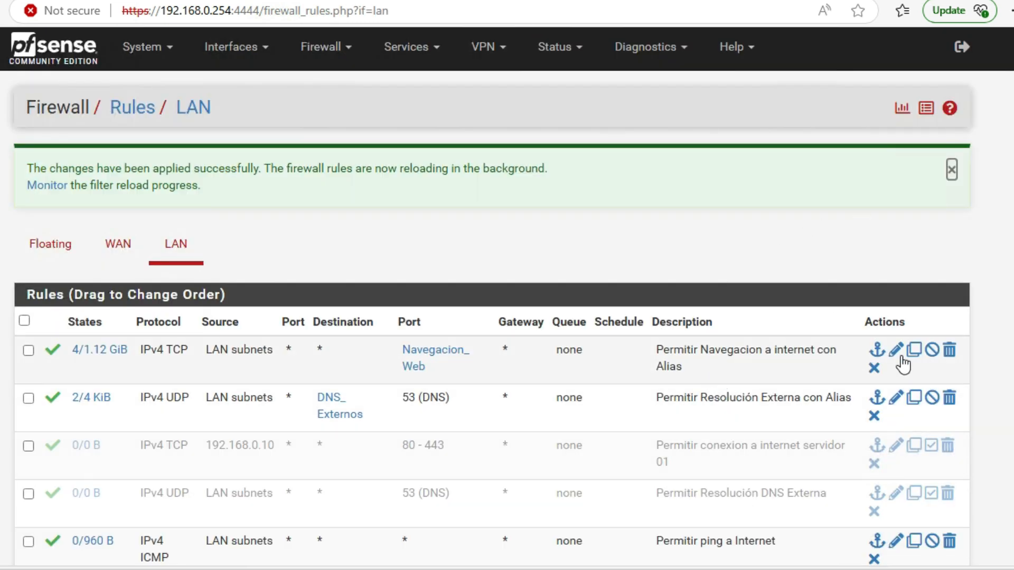
Step: Correct the web browsing rule's description to "Permitir Navegación a internet con Alias", save, apply and dismiss the notice
click(902, 360)
click(898, 352)
scroll(824, 340, down, 10)
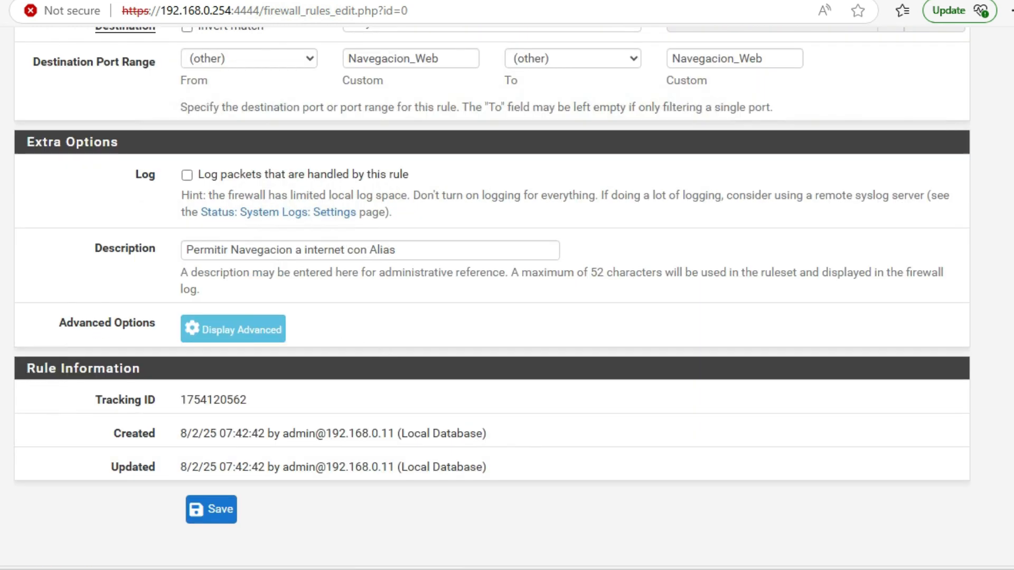
click(286, 251)
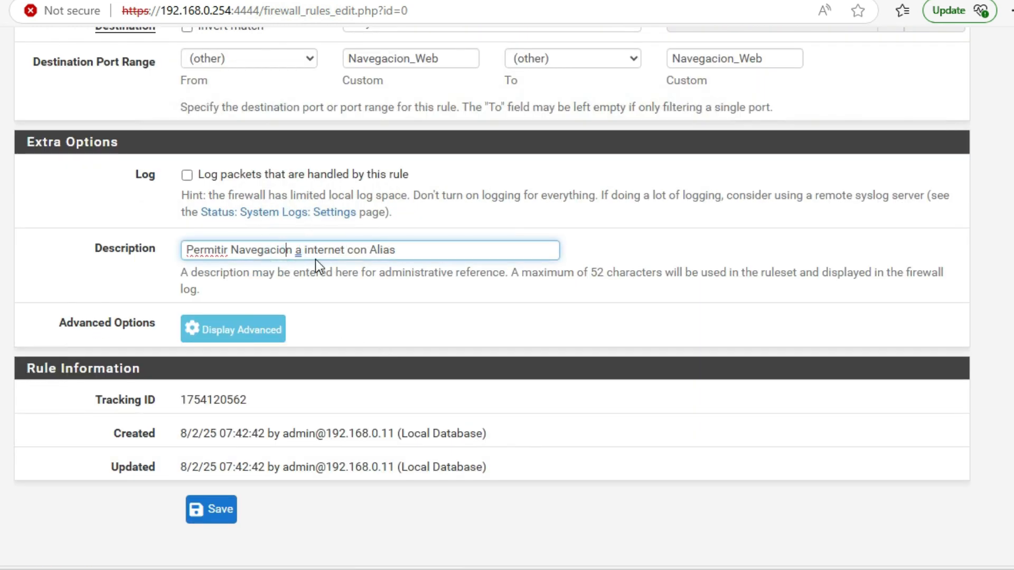
key(BackSpace)
text(ó)
click(219, 511)
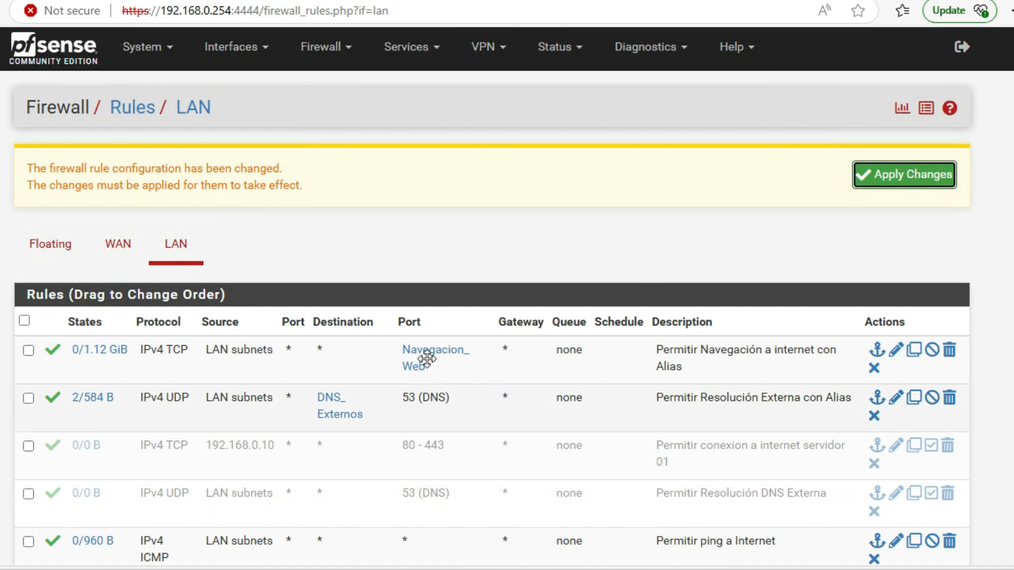
click(874, 186)
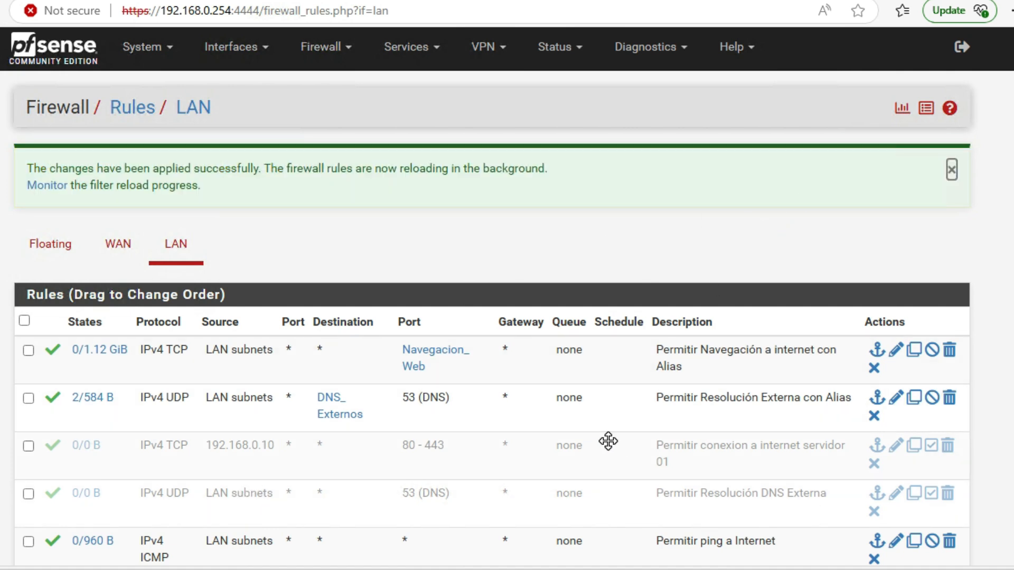
click(950, 168)
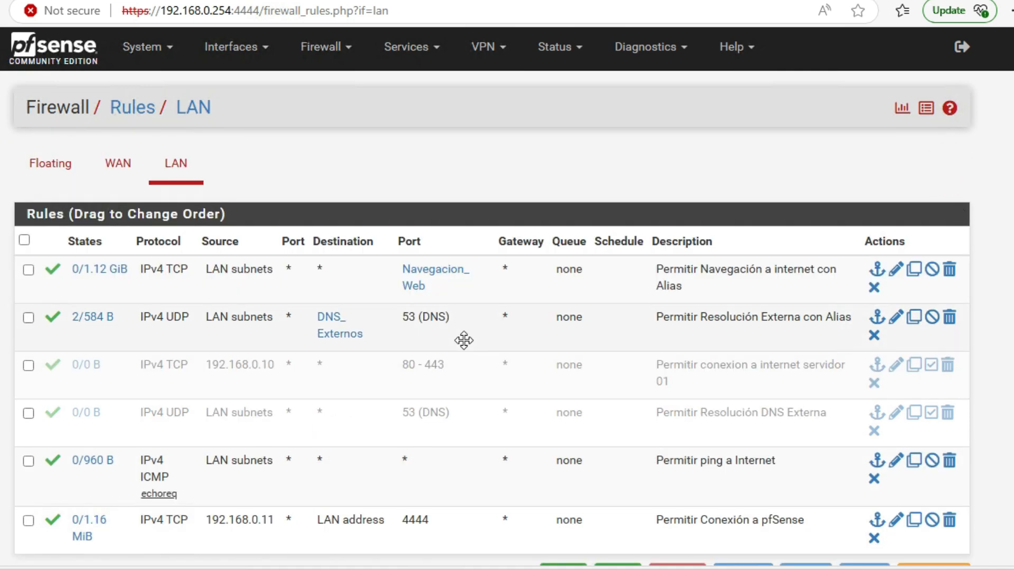
scroll(540, 394, down, 1)
scroll(546, 388, up, 1)
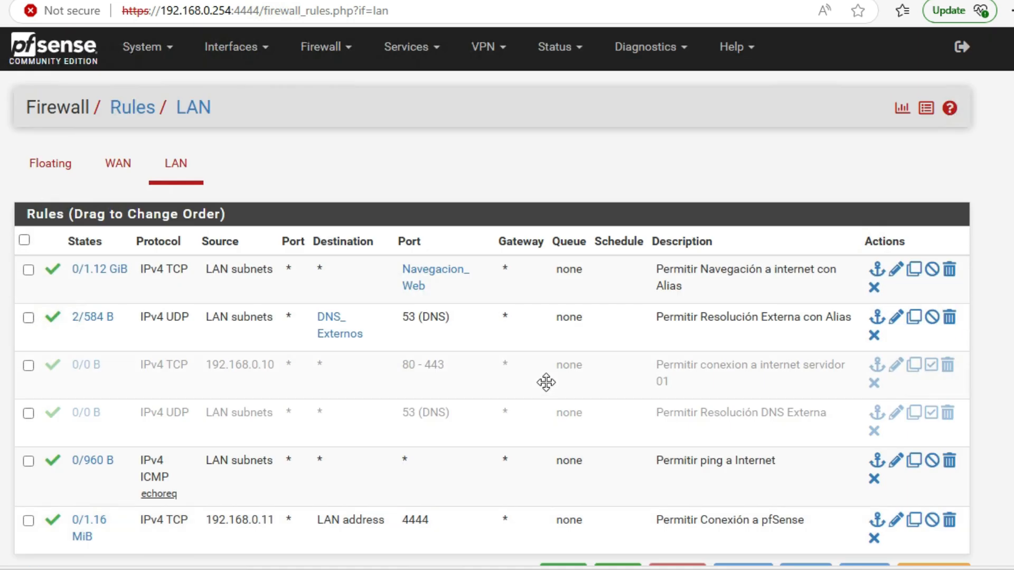